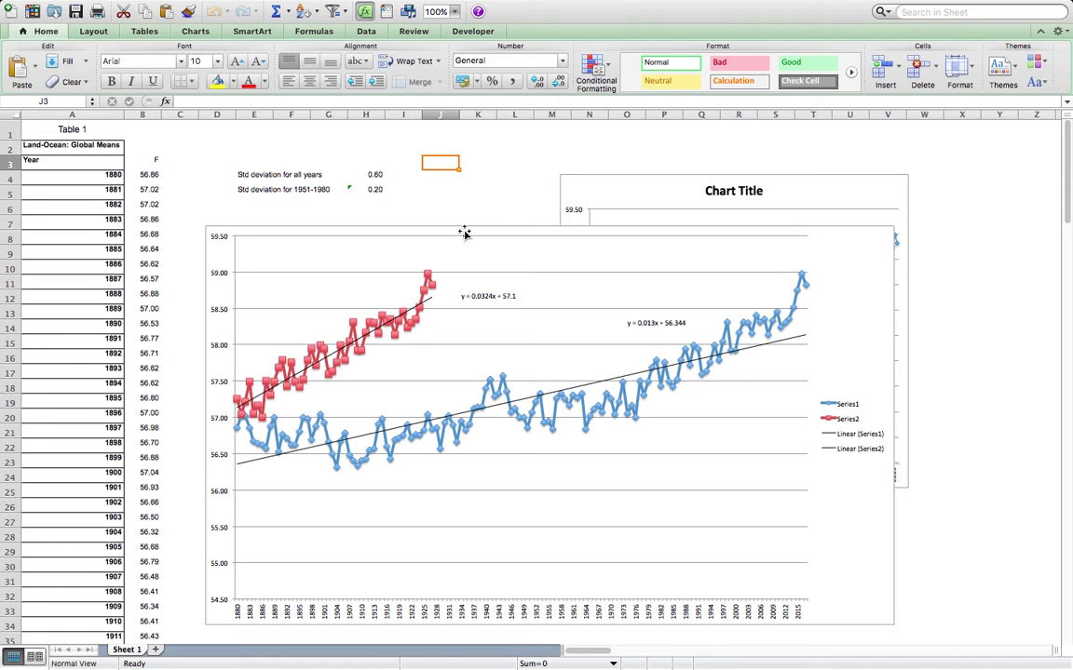
pyautogui.click(858, 201)
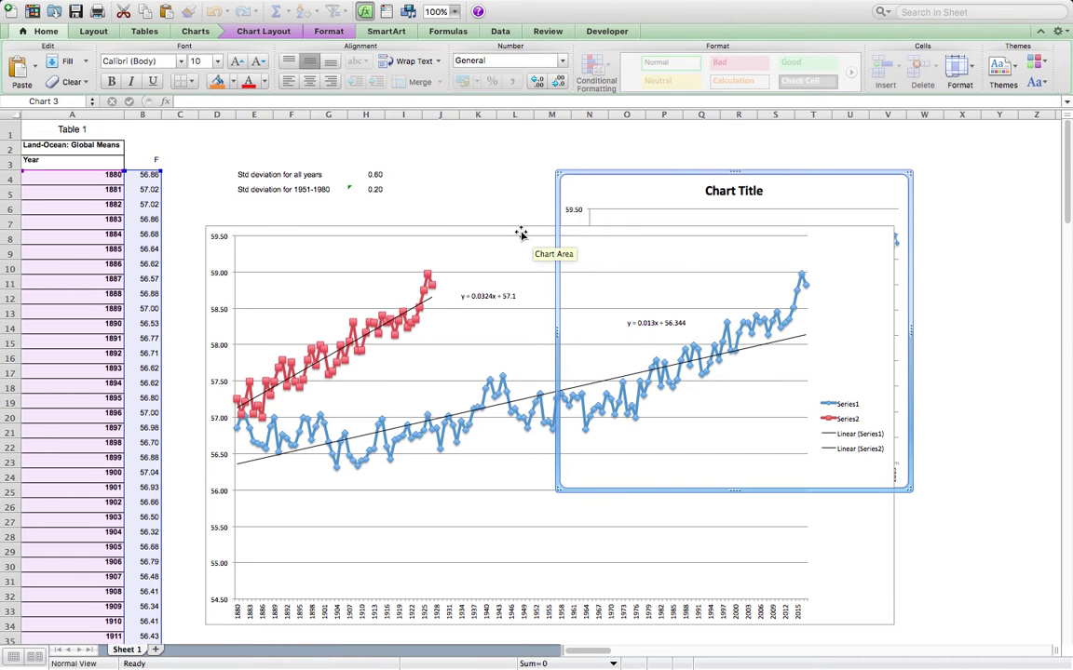
pyautogui.click(522, 232)
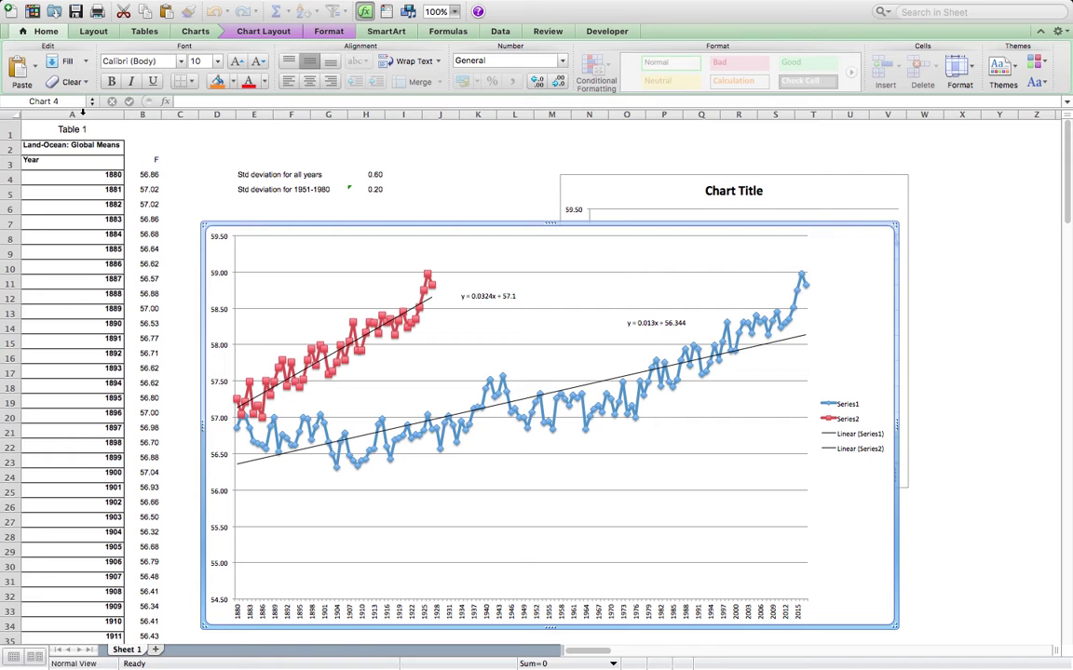
# Copy the year and temperature columns A and B from Sheet 1 into a new sheet, starting at A1.
pyautogui.click(82, 113)
pyautogui.moveTo(82, 113); pyautogui.dragTo(143, 117)
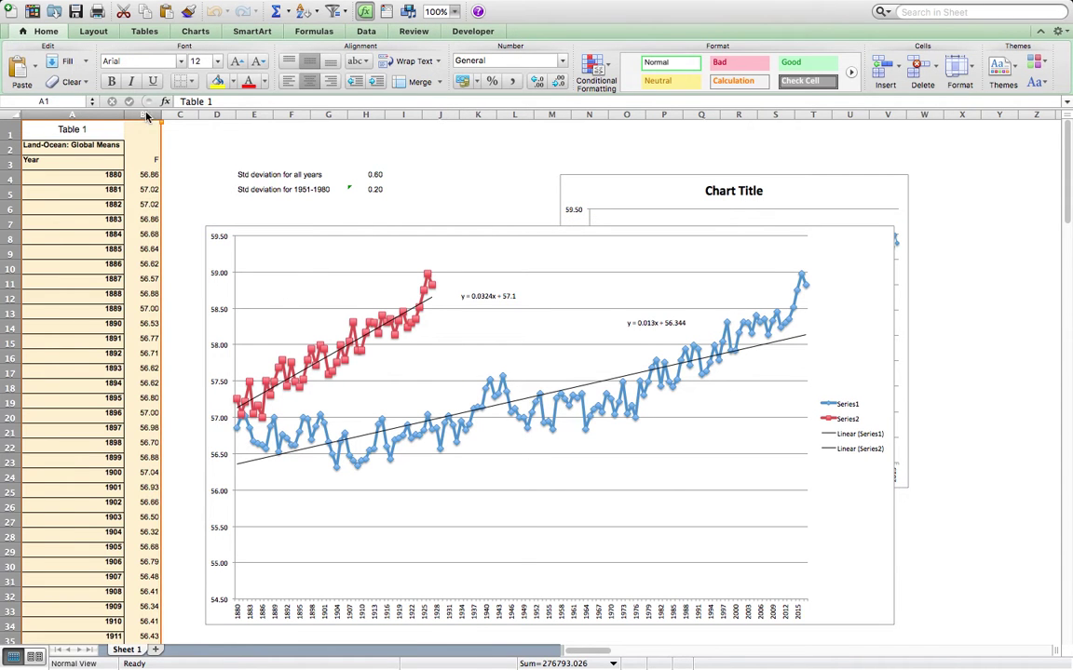
pyautogui.rightClick(145, 112)
pyautogui.click(171, 133)
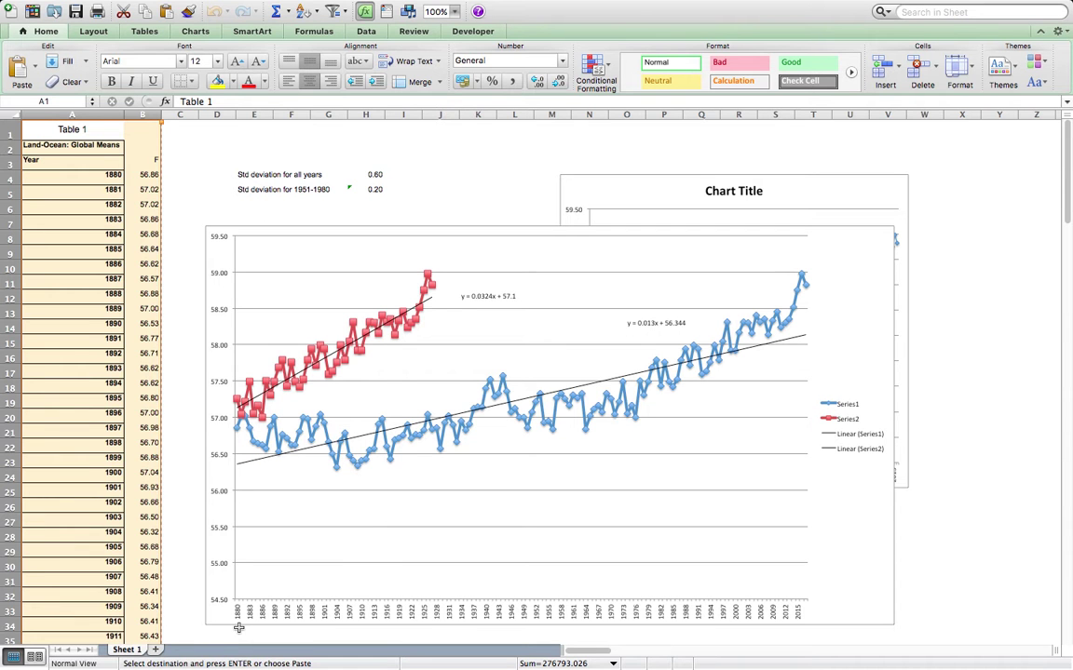
pyautogui.click(156, 651)
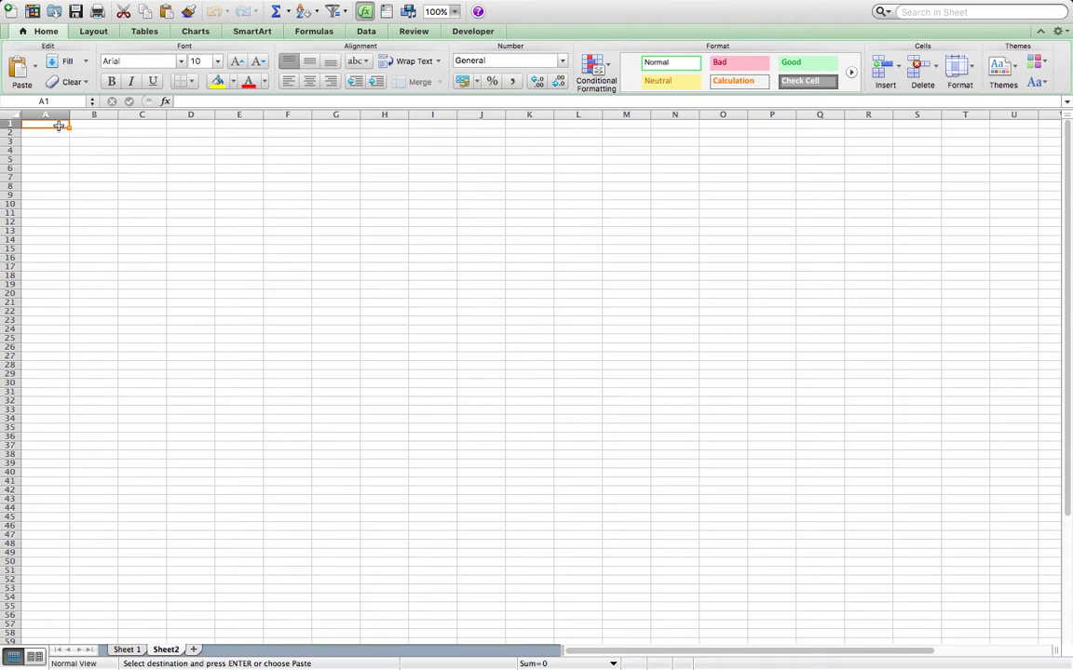
pyautogui.rightClick(59, 130)
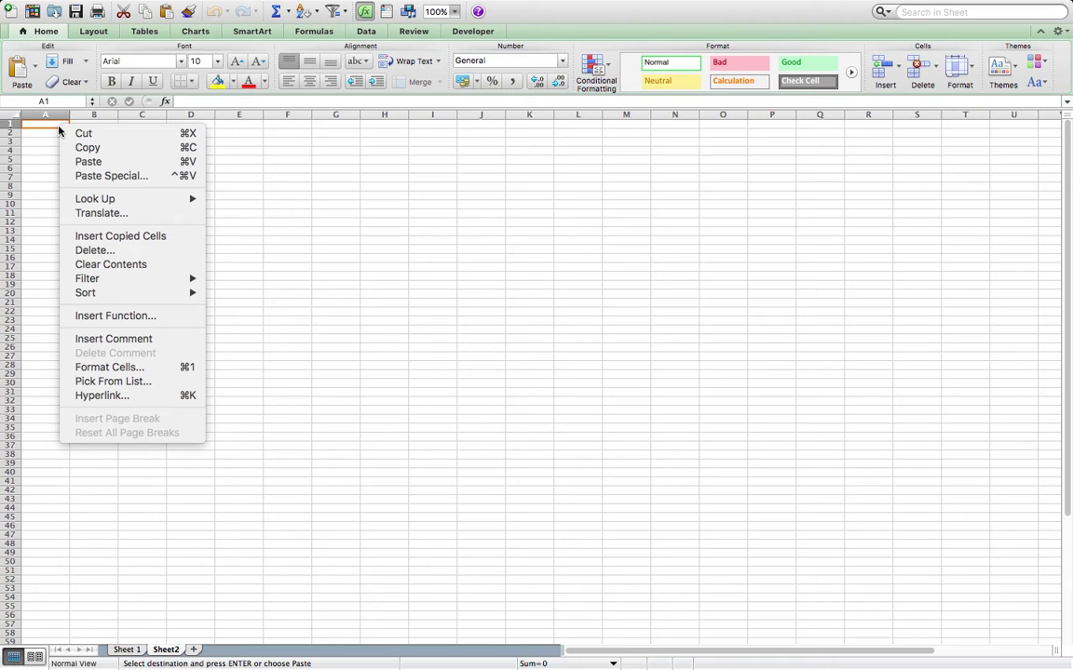
pyautogui.click(89, 163)
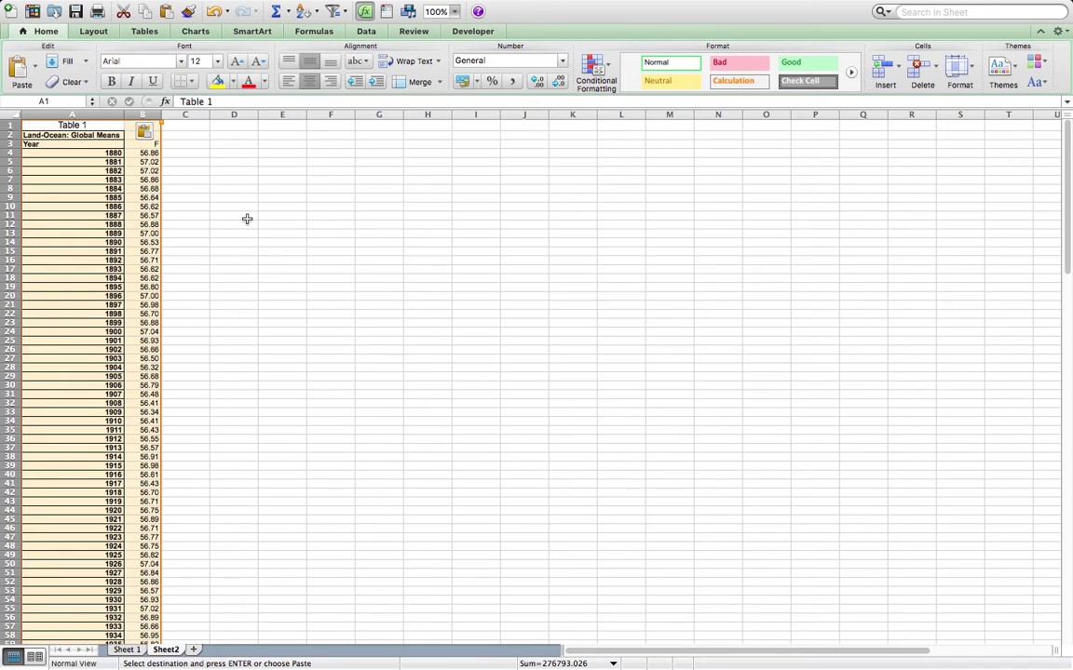
pyautogui.click(235, 215)
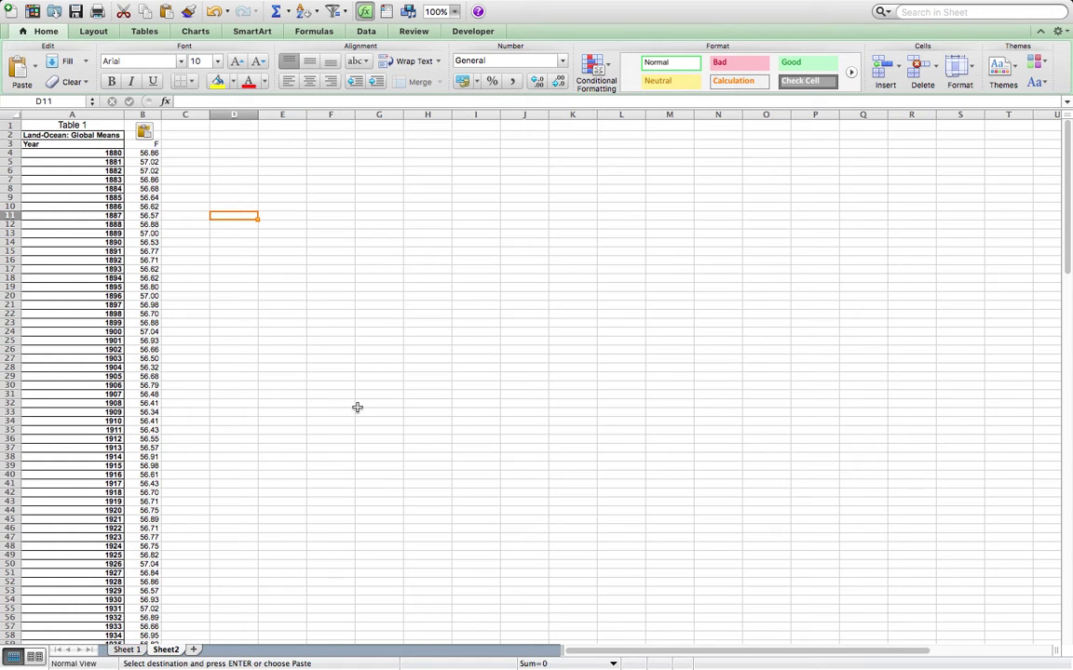
# Count off the first five years, 1880 to 1884, in A4:A8 to locate the first five-year average's row.
pyautogui.click(216, 260)
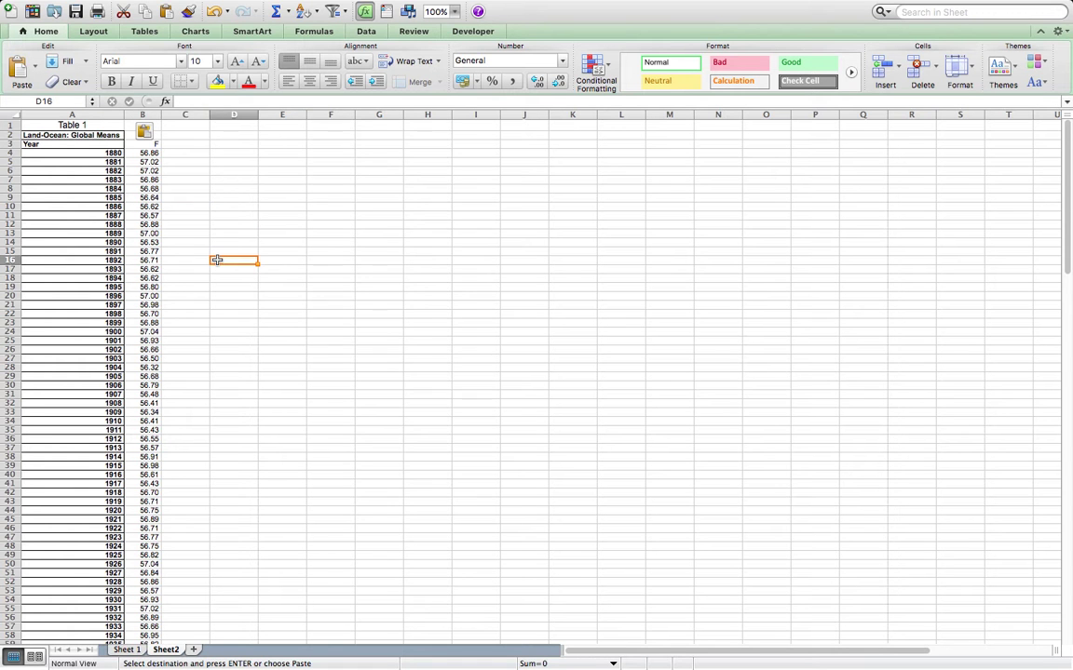
pyautogui.press('Left')
pyautogui.press('Up')
pyautogui.press('Up')
pyautogui.press('Up')
pyautogui.press('Up')
pyautogui.press('Up')
pyautogui.press('Up')
pyautogui.press('Up')
pyautogui.press('Up')
pyautogui.press('Up')
pyautogui.press('Down')
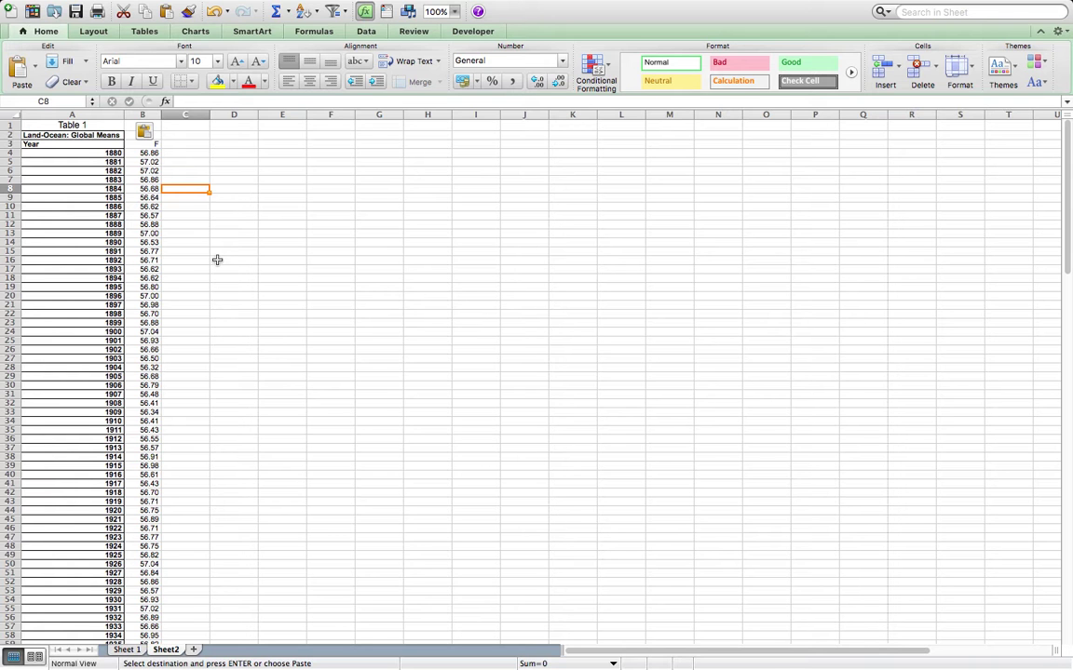
pyautogui.press('Left')
pyautogui.press('Left')
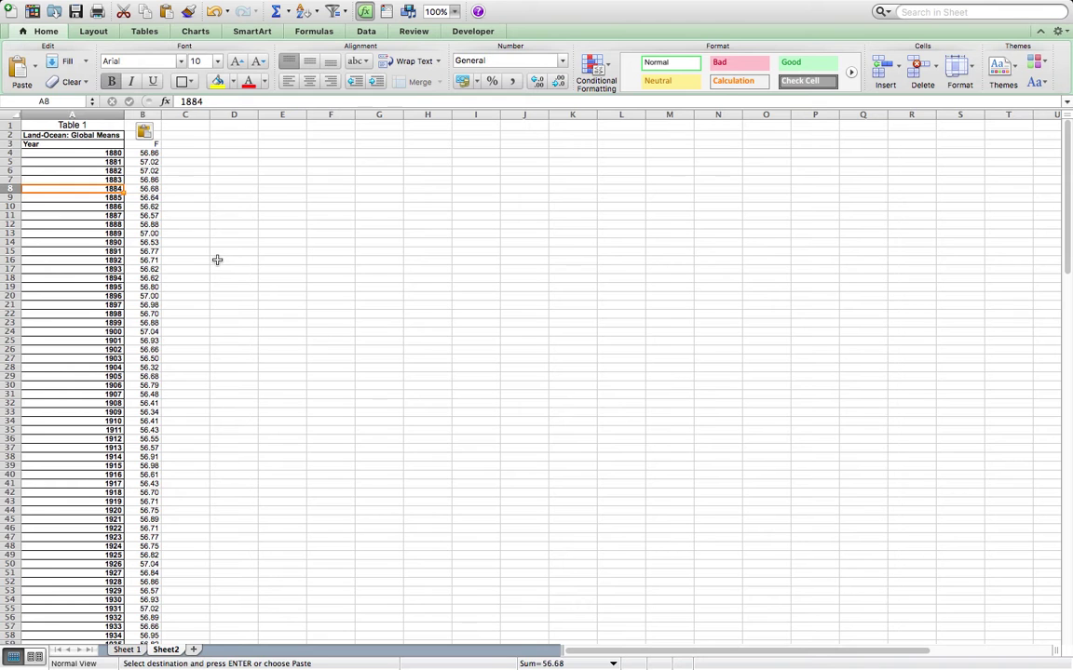
pyautogui.hotkey('shift', 'Up')
pyautogui.hotkey('shift', 'Up')
pyautogui.hotkey('shift', 'Up')
pyautogui.hotkey('shift', 'Up')
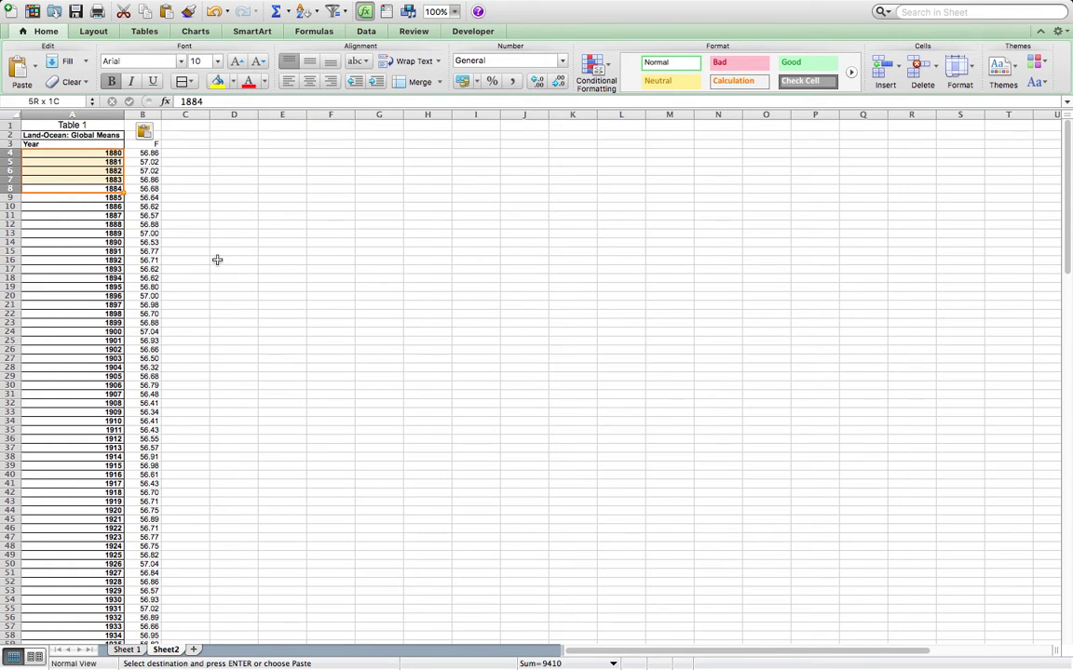
pyautogui.hotkey('shift', 'Down')
pyautogui.hotkey('shift', 'Down')
pyautogui.hotkey('shift', 'Down')
pyautogui.hotkey('shift', 'Down')
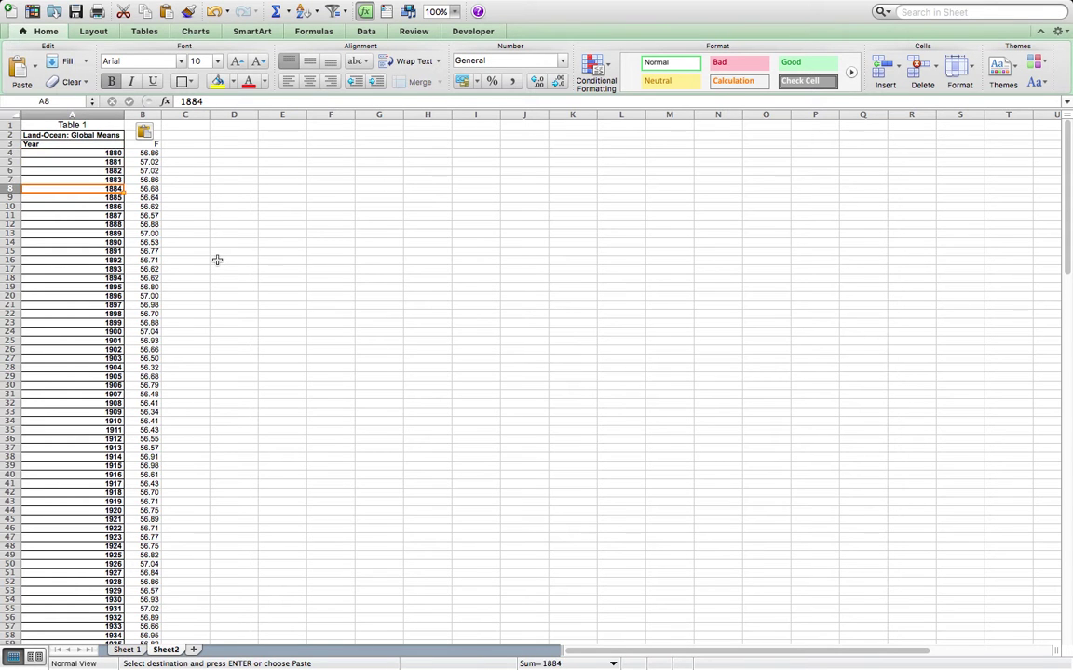
# Enter the five-year average formula =AVERAGE(B4:B8) in cell C8, beside 1884.
pyautogui.press('Right')
pyautogui.press('Right')
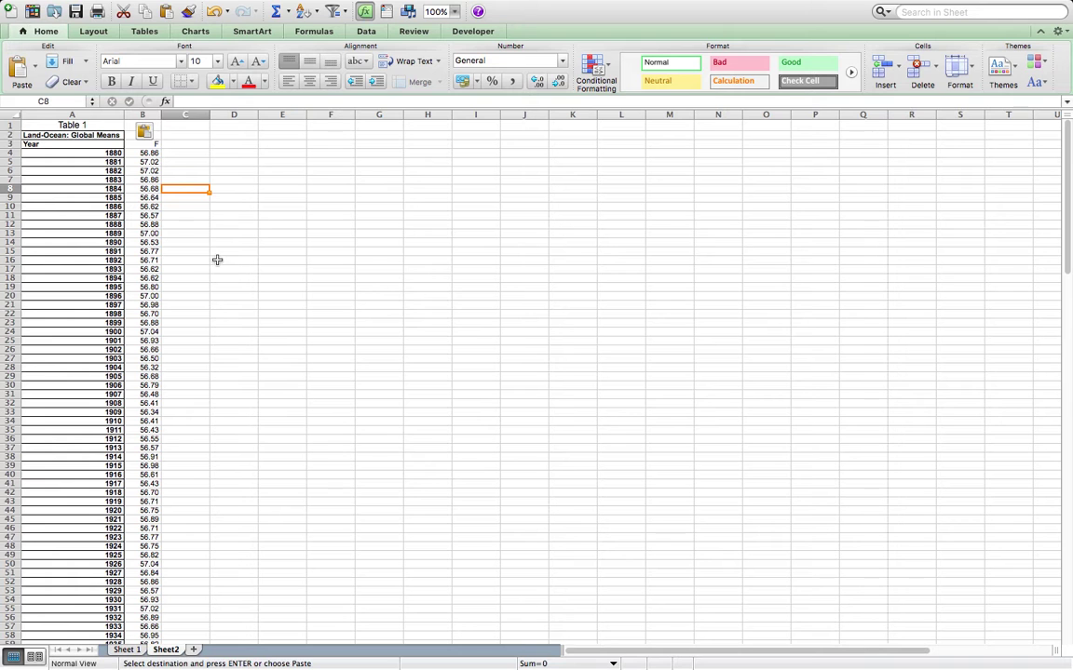
pyautogui.write('=average')
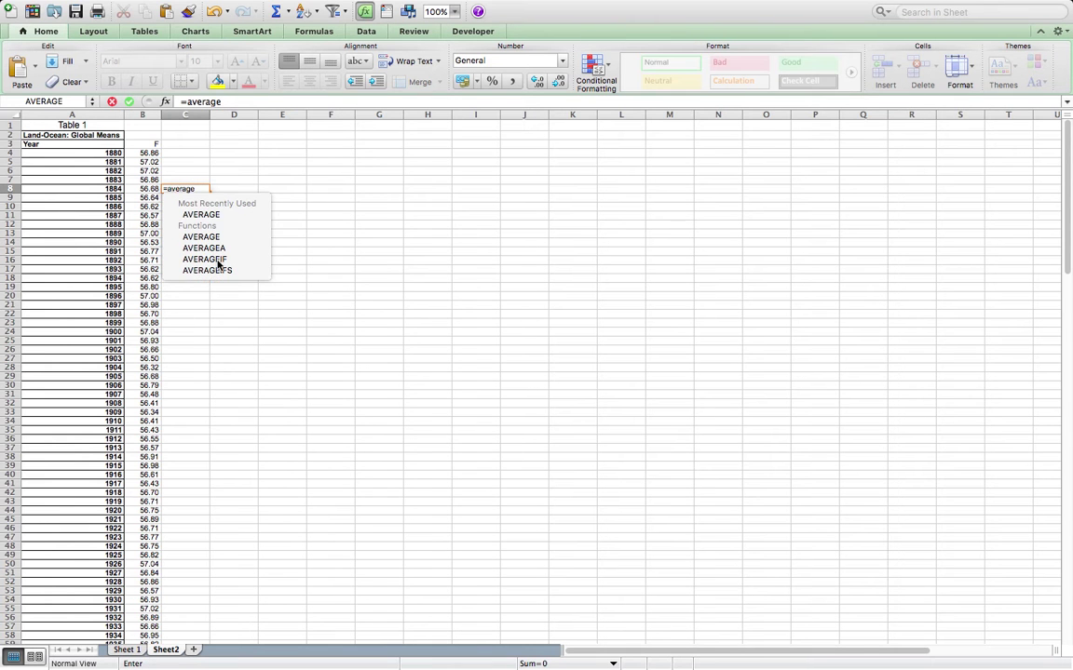
pyautogui.write('(')
pyautogui.press('Left')
pyautogui.hotkey('shift', 'Up')
pyautogui.hotkey('shift', 'Up')
pyautogui.hotkey('shift', 'Up')
pyautogui.hotkey('shift', 'Up')
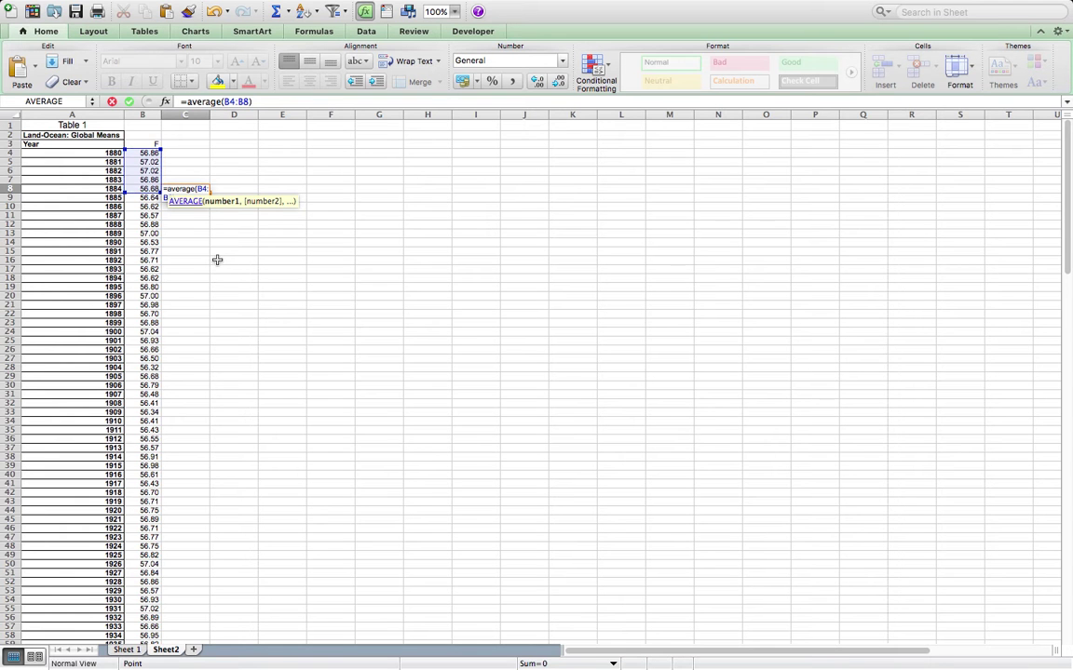
pyautogui.press('Return')
# Fill the five-year average formula from C8 down column C alongside the remaining years.
pyautogui.press('Up')
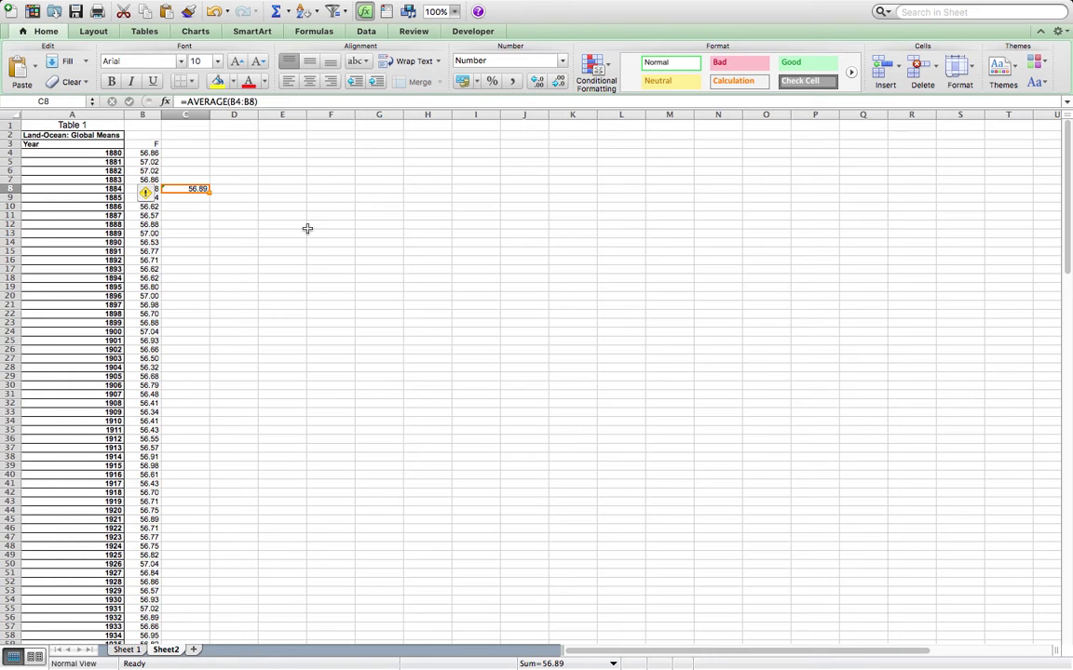
pyautogui.doubleClick(210, 191)
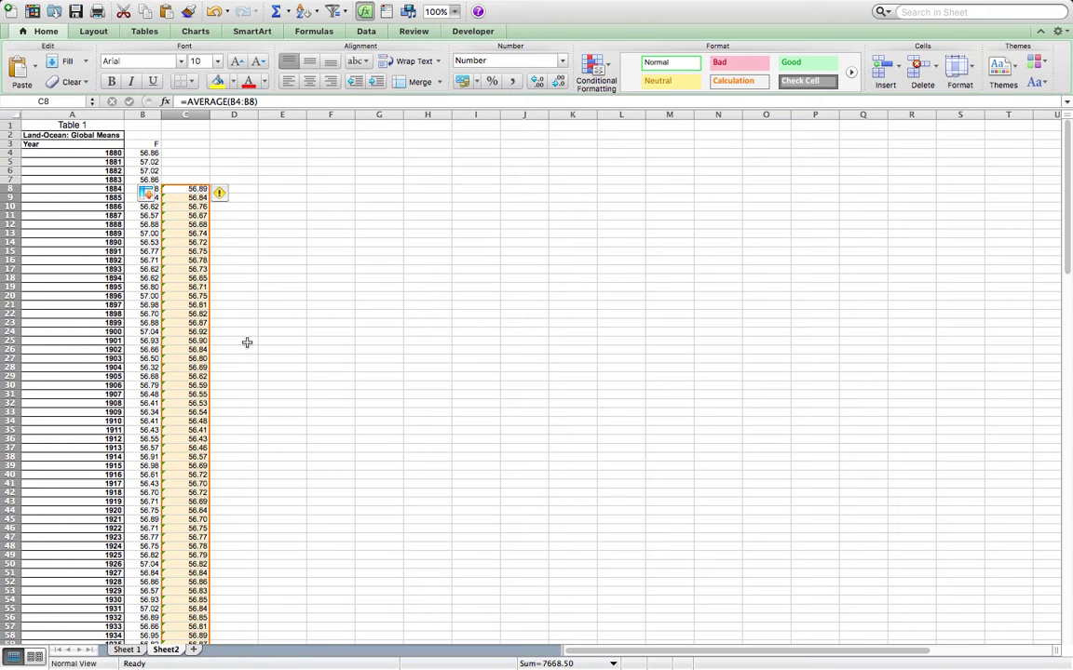
pyautogui.click(235, 267)
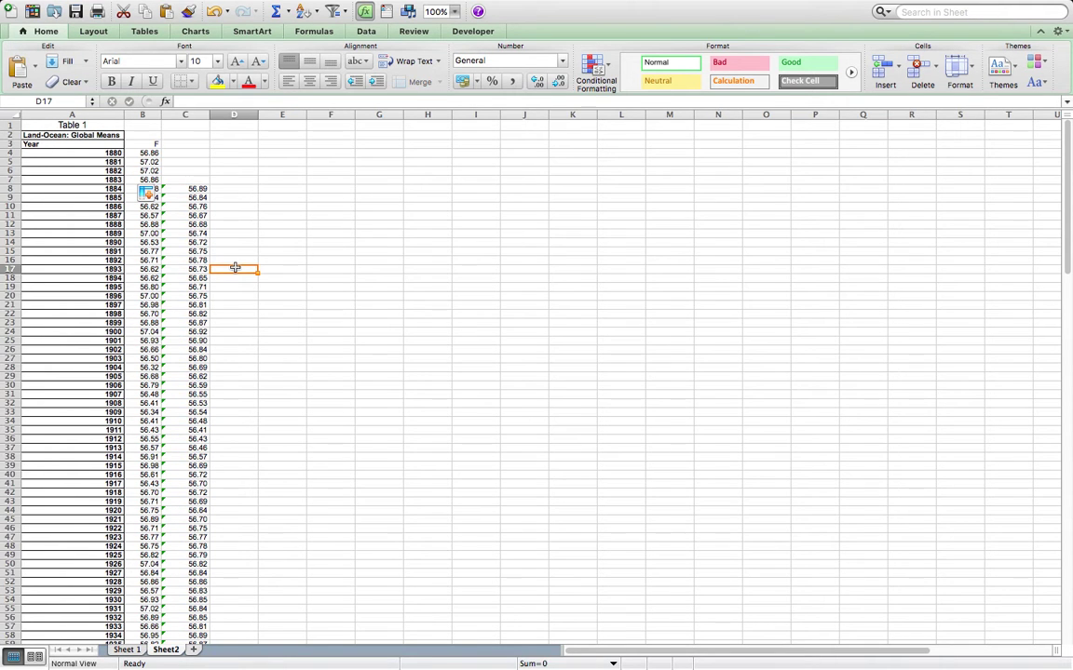
# Count back from 1889 in column A to check the row for the first ten-year average.
pyautogui.click(225, 235)
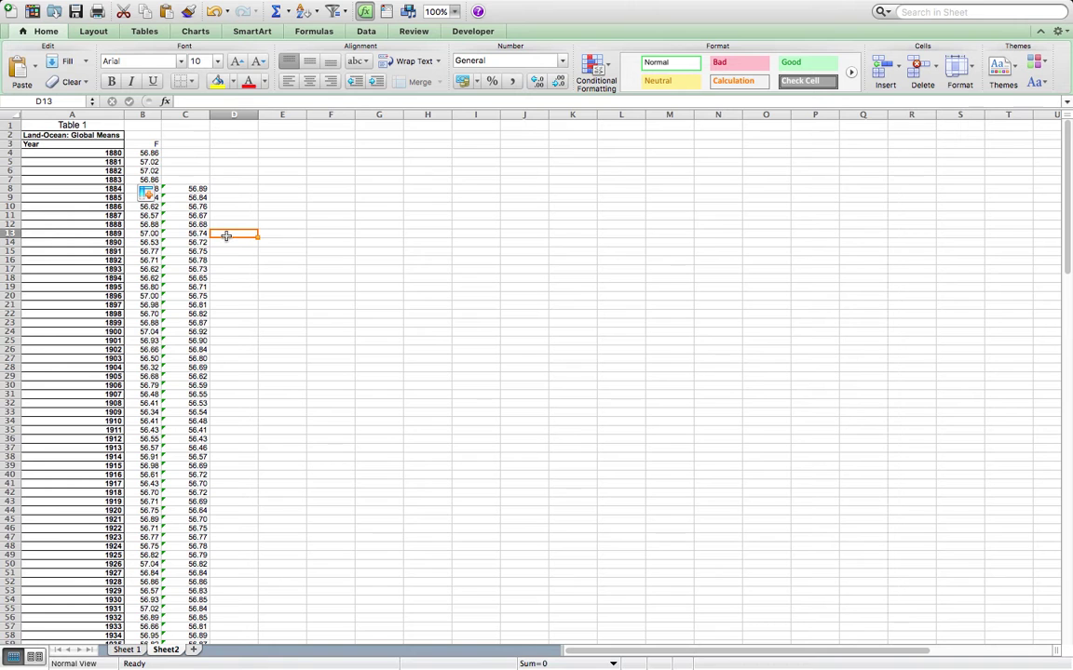
pyautogui.press('Left')
pyautogui.press('Left')
pyautogui.press('Left')
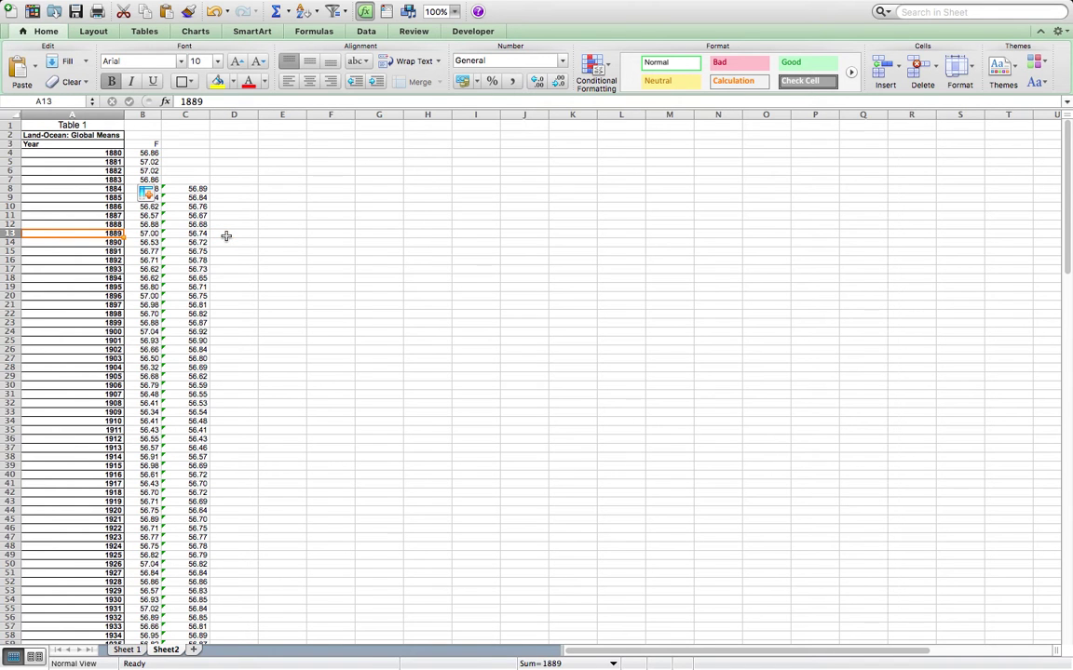
pyautogui.hotkey('shift', 'Up')
pyautogui.hotkey('shift', 'Up')
pyautogui.hotkey('shift', 'Up')
pyautogui.hotkey('shift', 'Up')
pyautogui.hotkey('shift', 'Up')
pyautogui.hotkey('shift', 'Up')
pyautogui.hotkey('shift', 'Up')
pyautogui.hotkey('shift', 'Up')
pyautogui.hotkey('shift', 'Up')
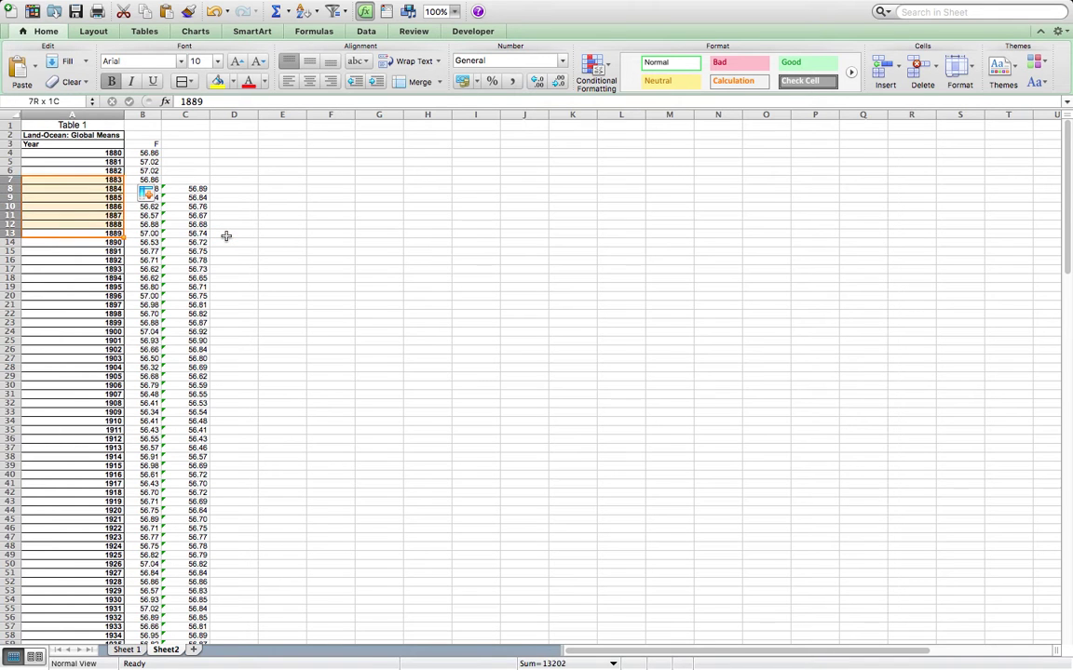
# Enter the ten-year average formula =AVERAGE(B4:B13) in cell D13, in the 1889 row.
pyautogui.press('Right')
pyautogui.press('Right')
pyautogui.press('Right')
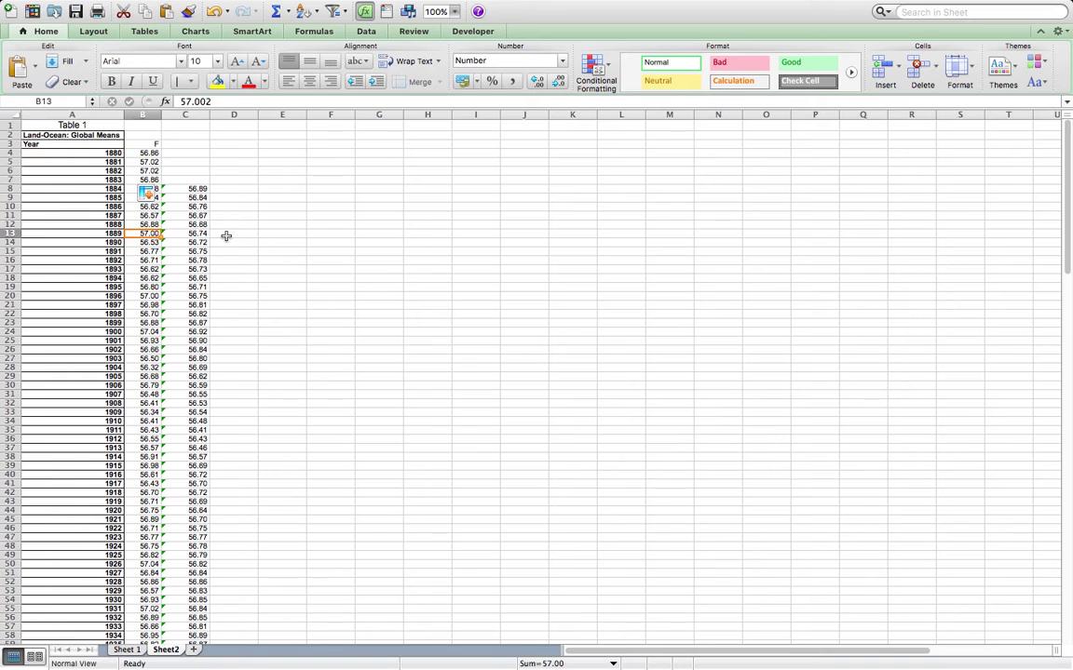
pyautogui.write('=')
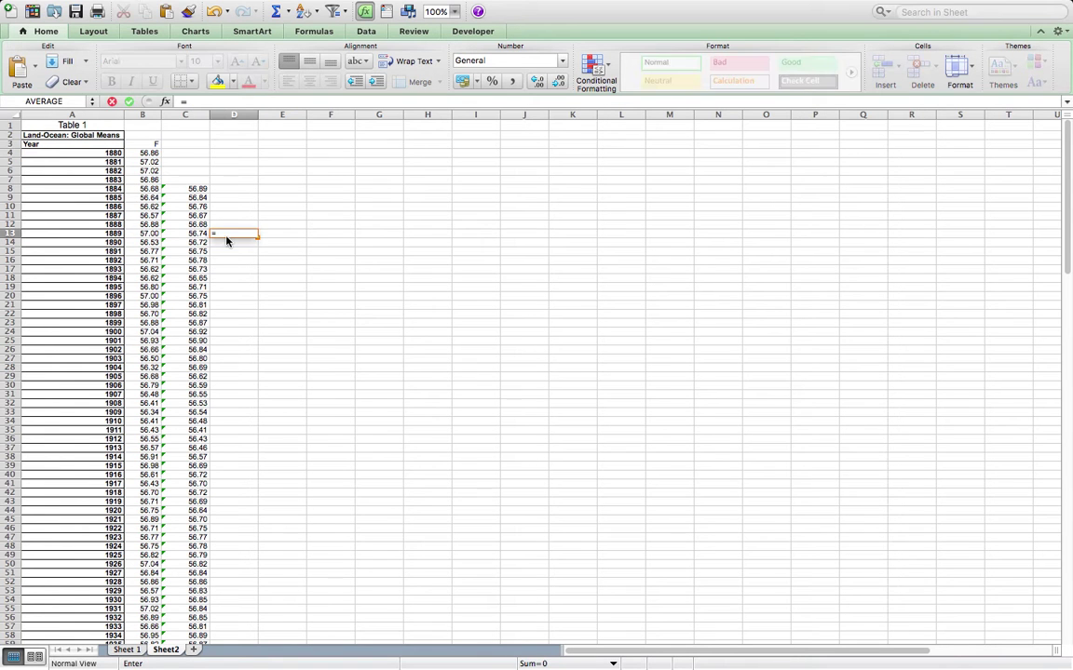
pyautogui.write('average(')
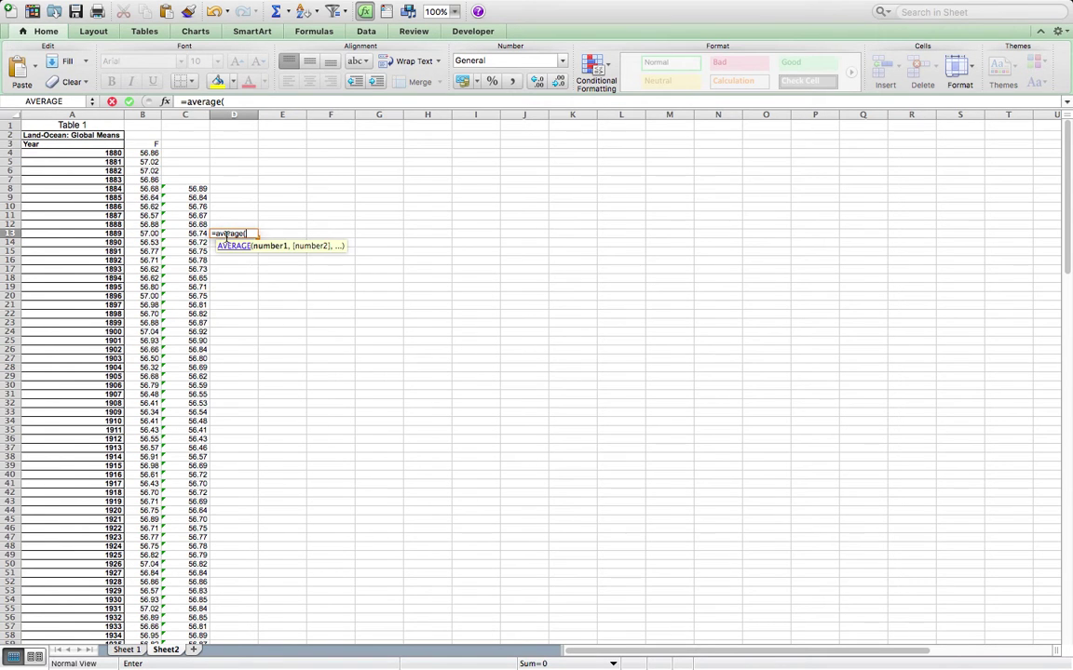
pyautogui.press('Left')
pyautogui.press('Left')
pyautogui.hotkey('shift', 'Up')
pyautogui.hotkey('shift', 'Up')
pyautogui.hotkey('shift', 'Up')
pyautogui.hotkey('shift', 'Up')
pyautogui.hotkey('shift', 'Up')
pyautogui.hotkey('shift', 'Up')
pyautogui.hotkey('shift', 'Up')
pyautogui.hotkey('shift', 'Up')
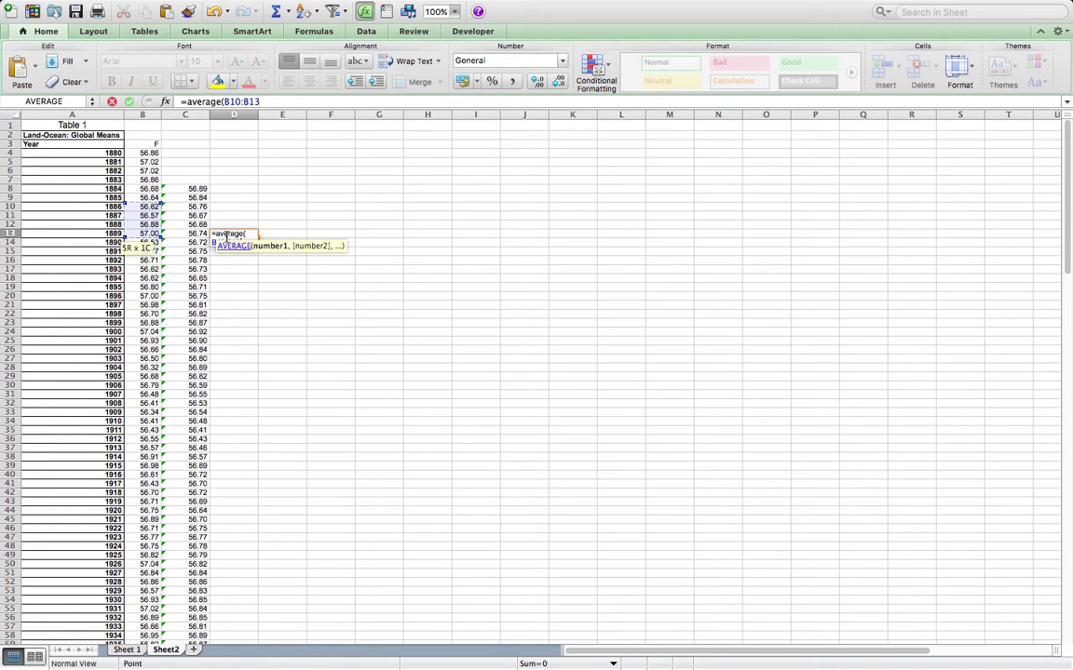
pyautogui.hotkey('shift', 'Up')
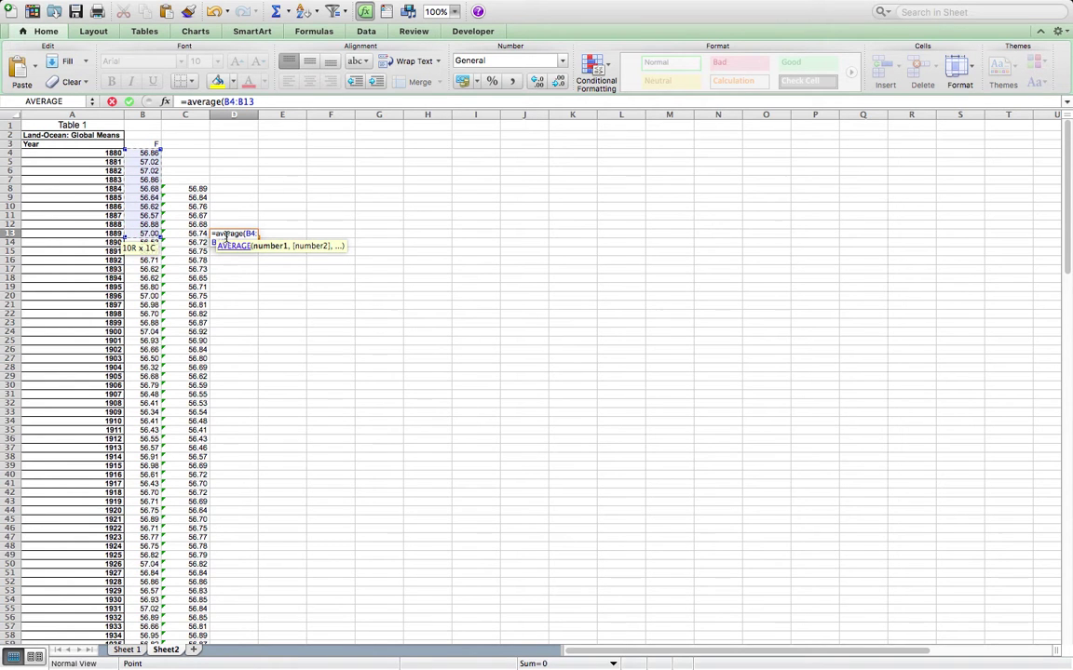
pyautogui.press('Return')
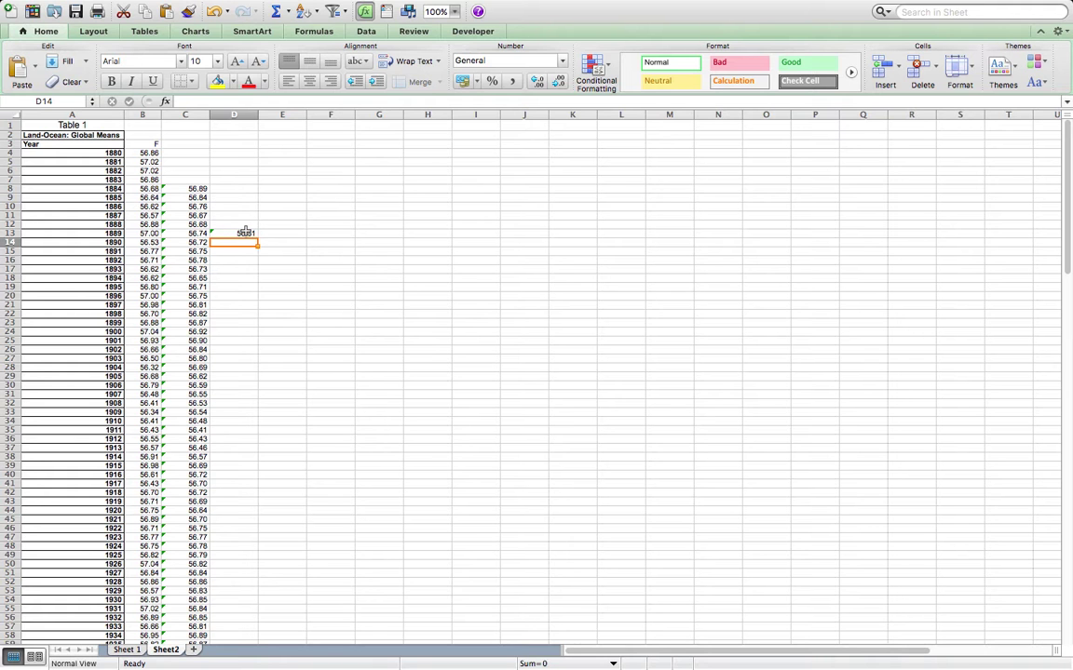
# Fill the ten-year average formula from D13 down column D alongside the remaining years.
pyautogui.click(244, 234)
pyautogui.doubleClick(257, 236)
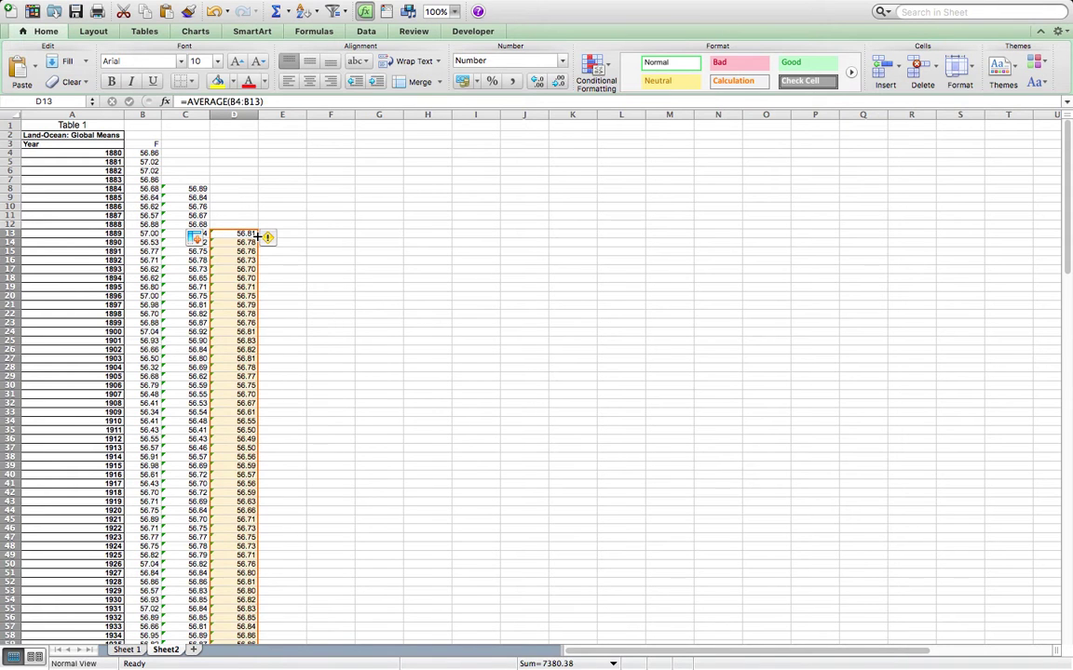
pyautogui.click(282, 302)
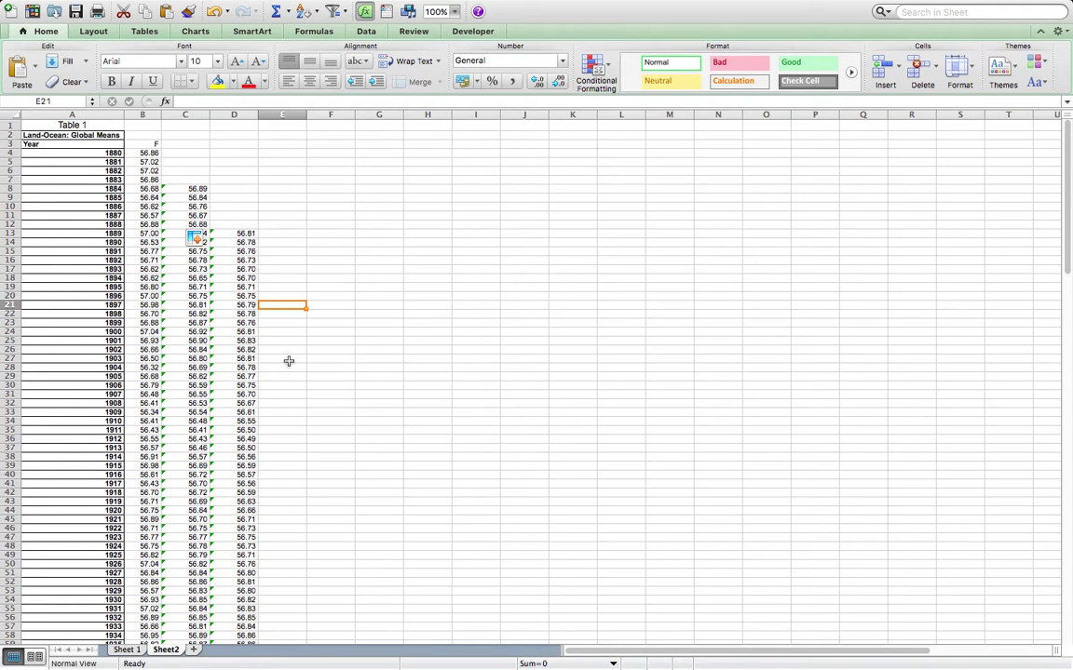
# Enter the thirty-year average formula =AVERAGE(B4:B33) in cell E33, in the 1909 row.
pyautogui.click(172, 418)
pyautogui.press('Left')
pyautogui.press('Left')
pyautogui.press('Up')
pyautogui.press('Right')
pyautogui.press('Right')
pyautogui.press('Right')
pyautogui.press('Right')
pyautogui.write('=aver')
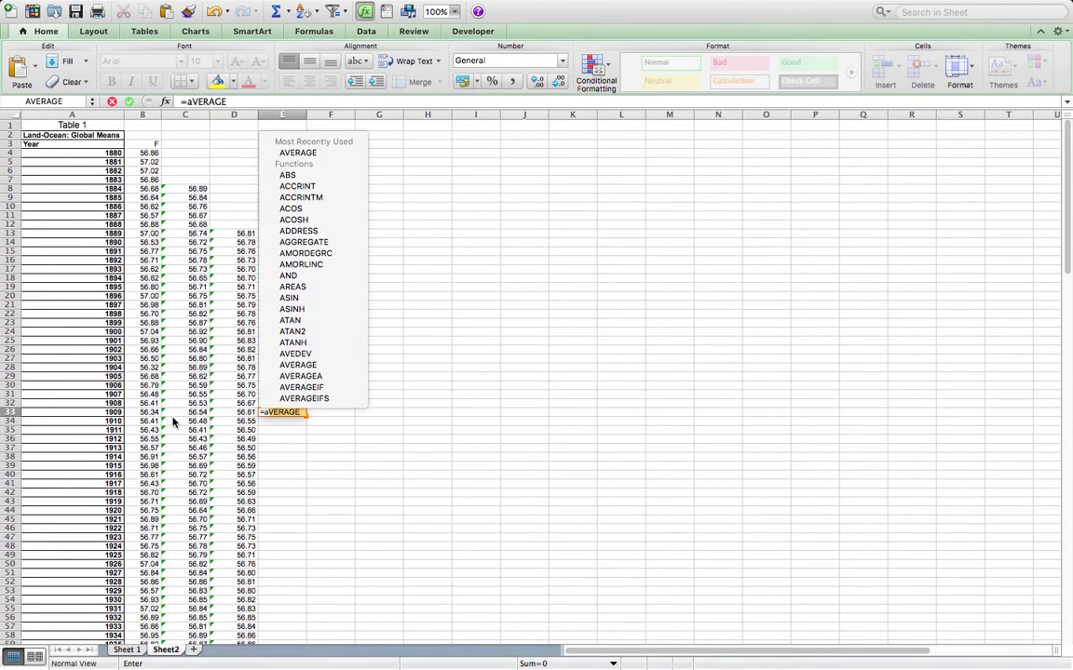
pyautogui.write('age(')
pyautogui.press('Left')
pyautogui.press('Left')
pyautogui.press('Left')
pyautogui.hotkey('shift', 'Up')
pyautogui.hotkey('shift', 'Up')
pyautogui.hotkey('shift', 'Up')
pyautogui.hotkey('shift', 'Up')
pyautogui.hotkey('shift', 'Up')
pyautogui.hotkey('shift', 'Up')
pyautogui.hotkey('shift', 'Up')
pyautogui.hotkey('shift', 'Up')
pyautogui.hotkey('shift', 'Up')
pyautogui.hotkey('shift', 'Up')
pyautogui.hotkey('shift', 'Up')
pyautogui.hotkey('shift', 'Up')
pyautogui.hotkey('shift', 'Up')
pyautogui.hotkey('shift', 'Up')
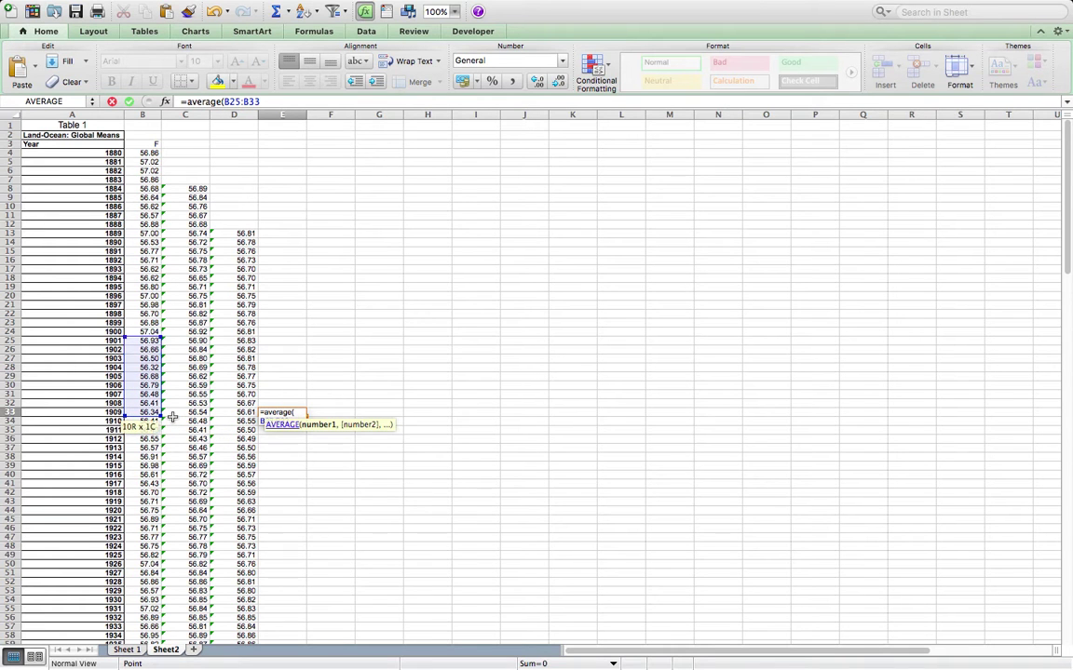
pyautogui.hotkey('shift', 'Up')
pyautogui.hotkey('shift', 'Up')
pyautogui.hotkey('shift', 'Up')
pyautogui.hotkey('shift', 'Up')
pyautogui.hotkey('shift', 'Up')
pyautogui.hotkey('shift', 'Up')
pyautogui.hotkey('shift', 'Up')
pyautogui.hotkey('shift', 'Up')
pyautogui.hotkey('shift', 'Up')
pyautogui.hotkey('shift', 'Up')
pyautogui.hotkey('shift', 'Up')
pyautogui.hotkey('shift', 'Up')
pyautogui.hotkey('shift', 'Up')
pyautogui.hotkey('shift', 'Up')
pyautogui.hotkey('shift', 'Up')
pyautogui.hotkey('shift', 'Up')
pyautogui.hotkey('shift', 'Up')
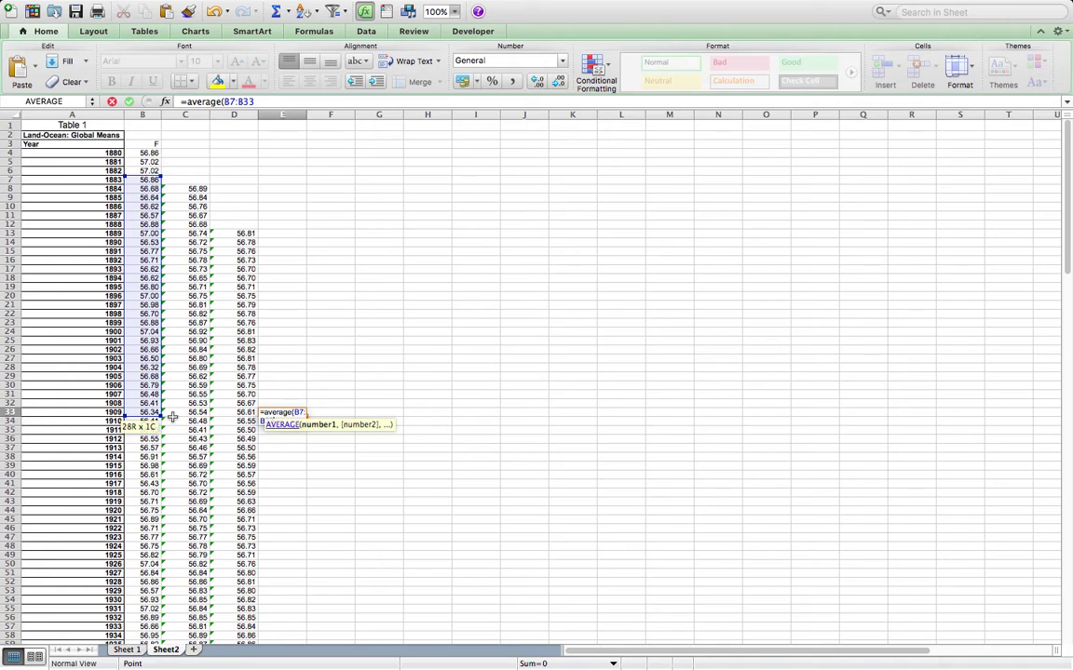
pyautogui.hotkey('shift', 'Down')
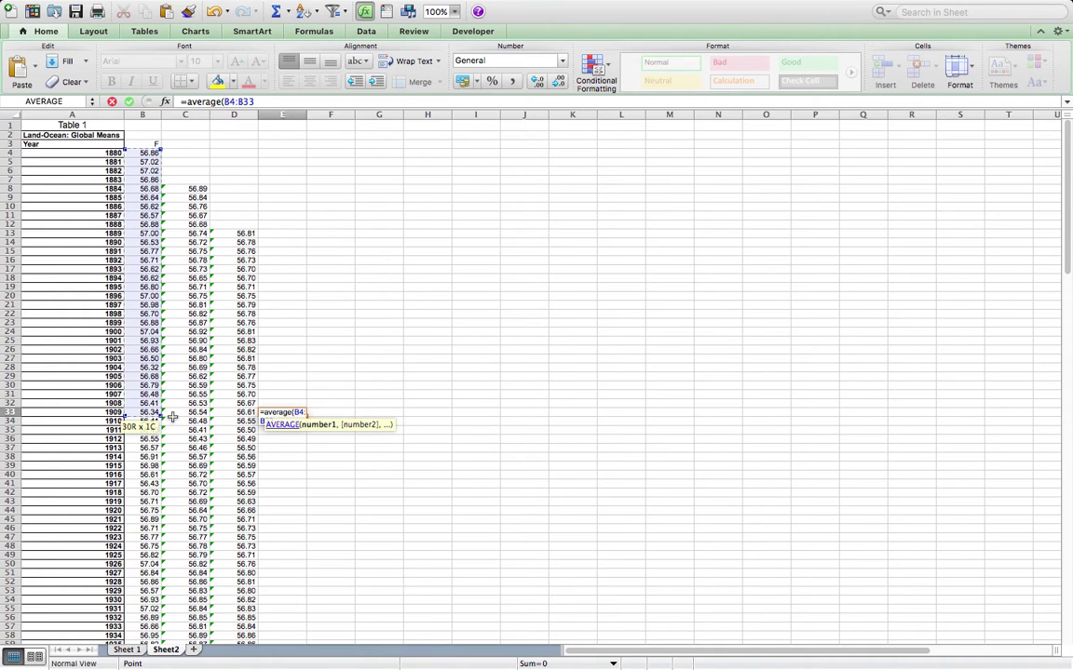
pyautogui.press('Return')
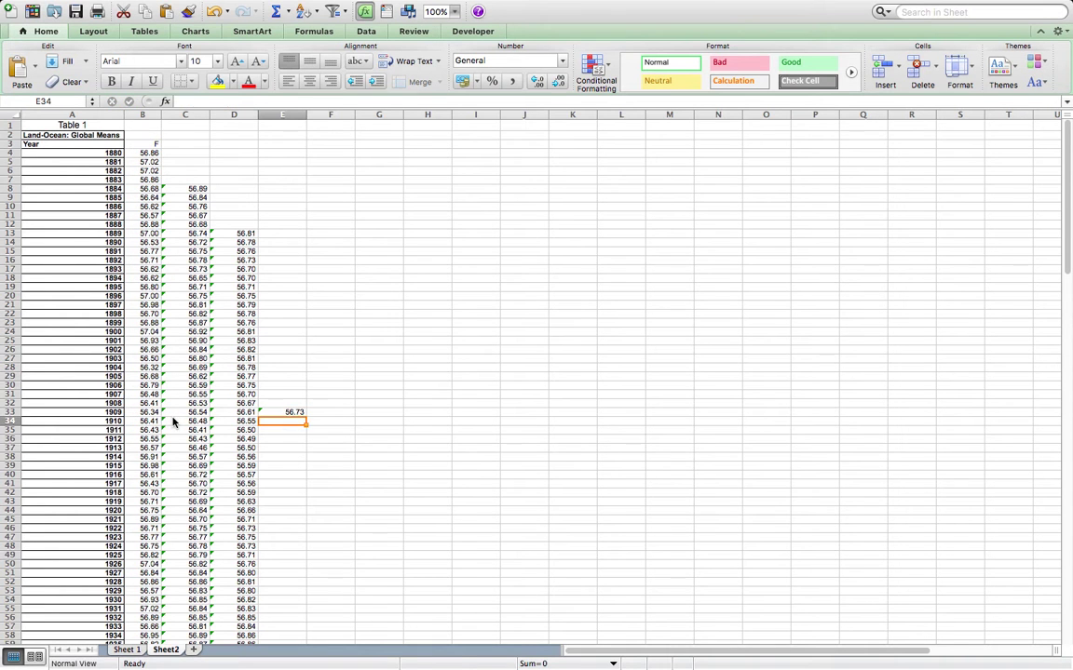
# Fill the thirty-year average formula from E33 down column E alongside the remaining years.
pyautogui.click(296, 413)
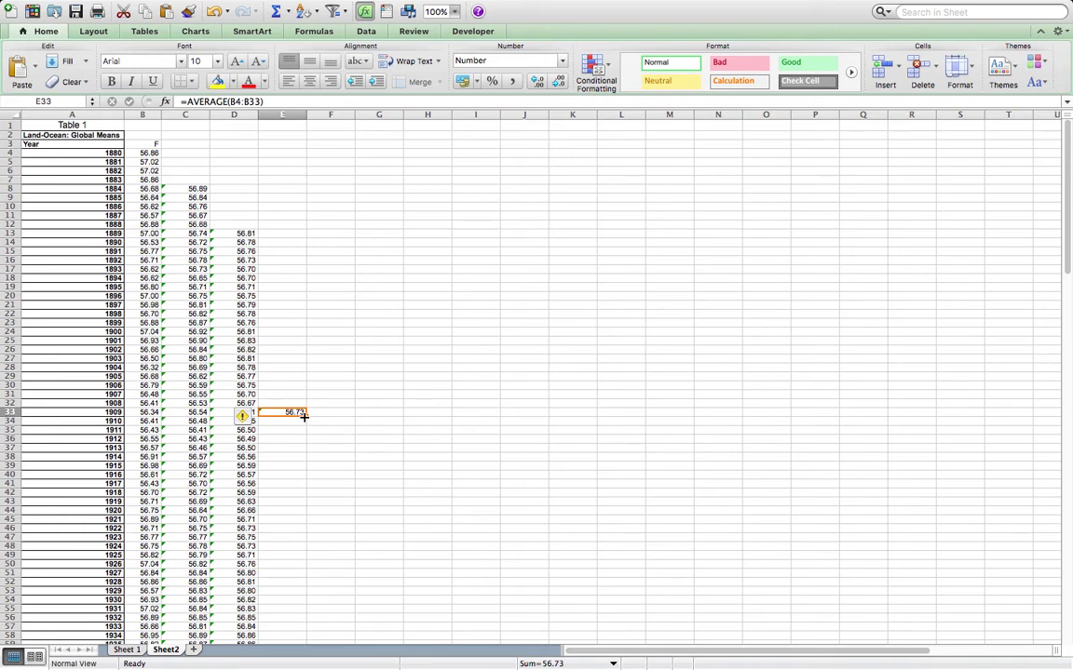
pyautogui.doubleClick(304, 415)
pyautogui.click(426, 418)
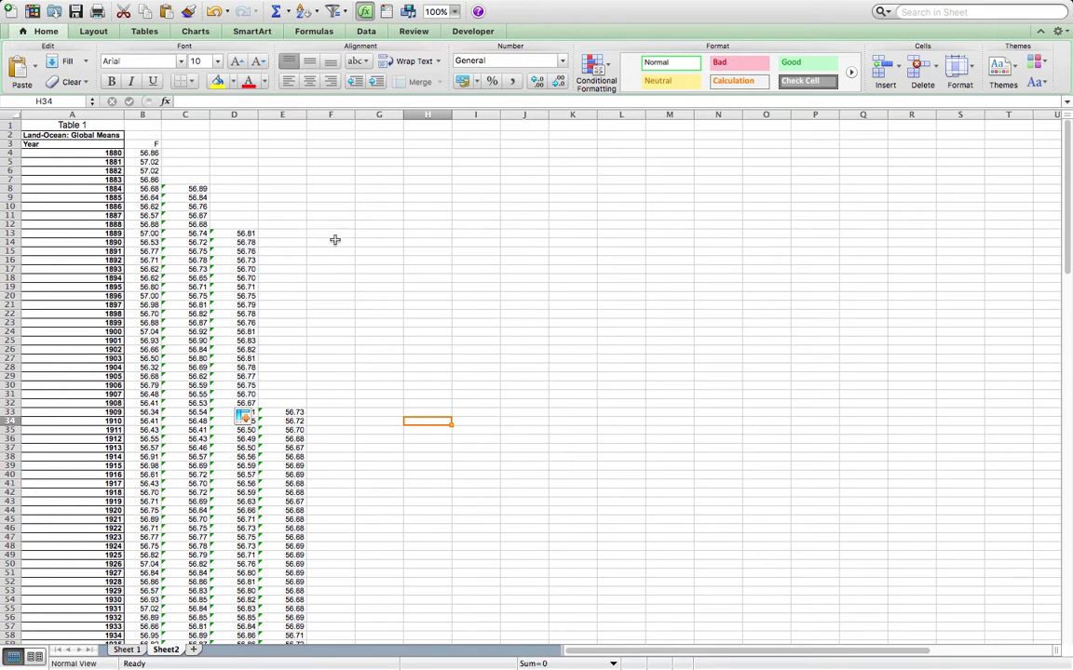
# Insert a blank 2-D line chart and place it beside the data near the top of the sheet, over columns H to M.
pyautogui.click(194, 33)
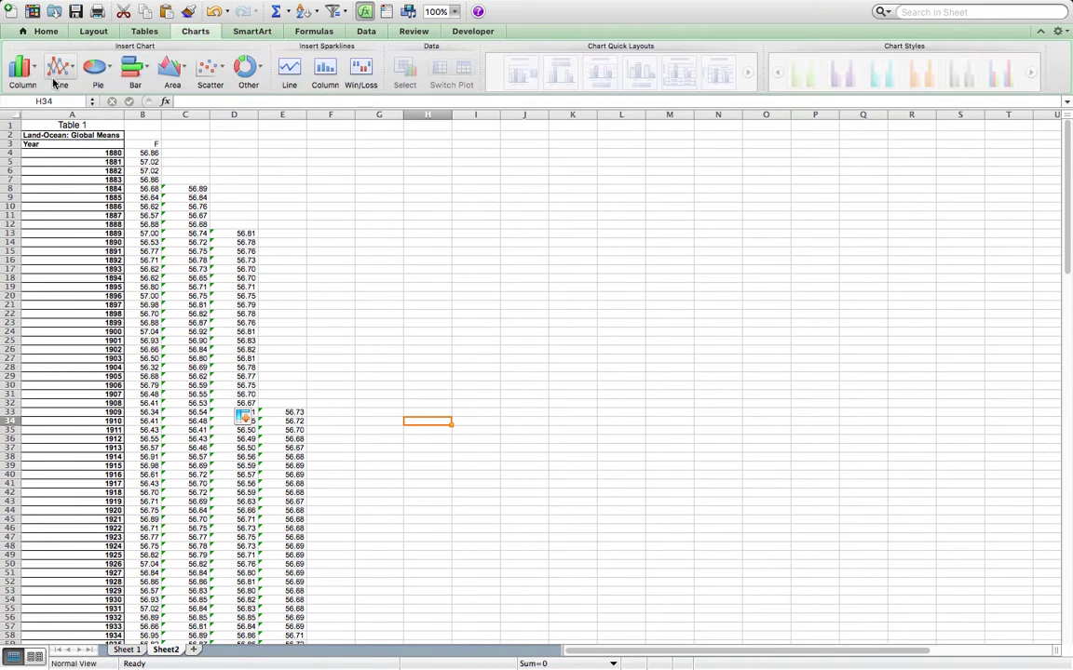
pyautogui.click(55, 80)
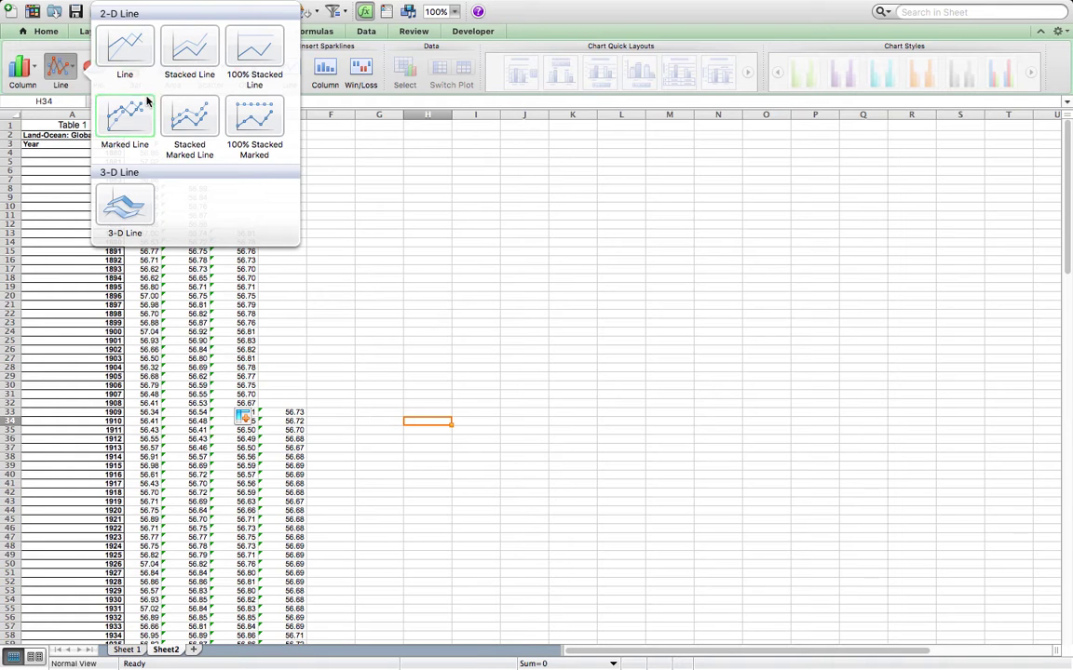
pyautogui.click(124, 47)
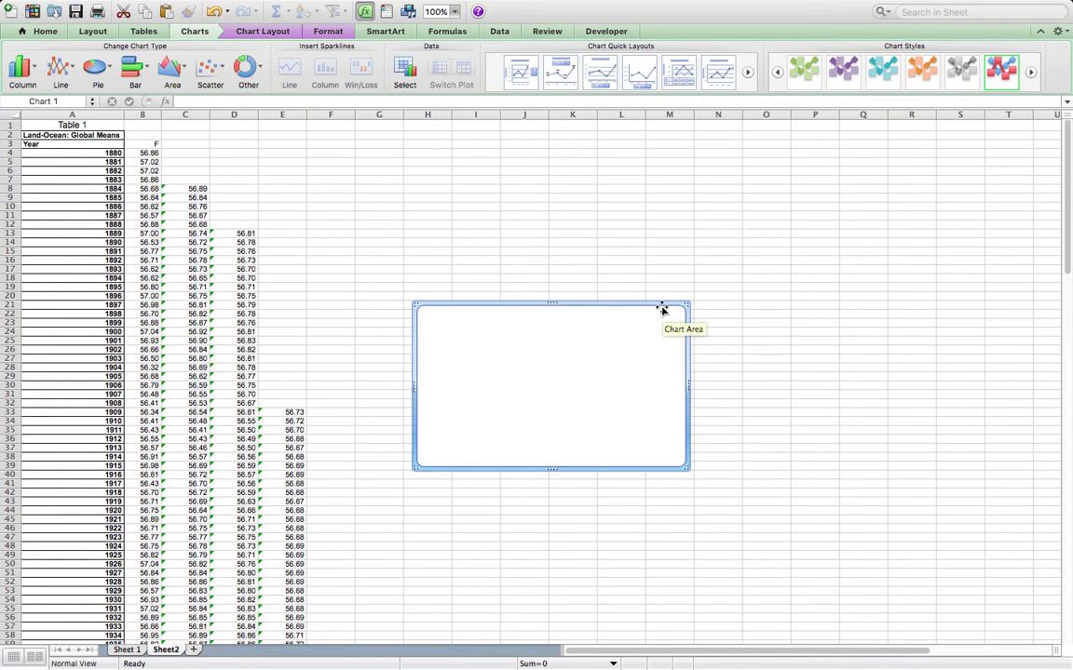
pyautogui.moveTo(663, 310); pyautogui.dragTo(719, 229)
pyautogui.moveTo(701, 177); pyautogui.dragTo(663, 170)
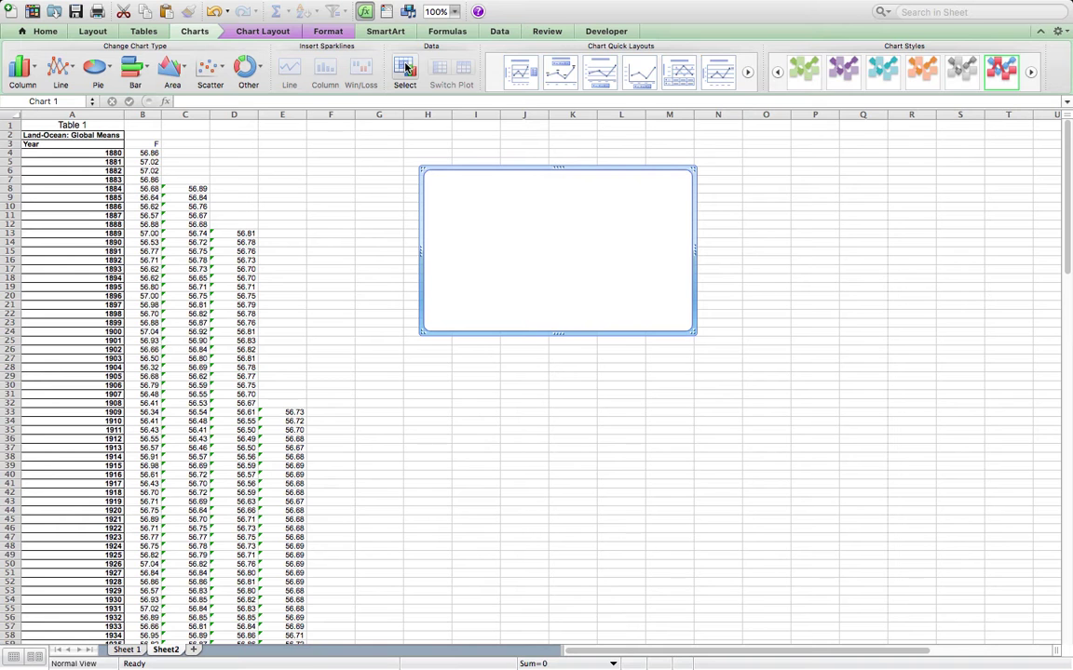
# Add a first series to the chart with the yearly temperatures in Sheet2 B4:B141 as its Y values.
pyautogui.click(405, 70)
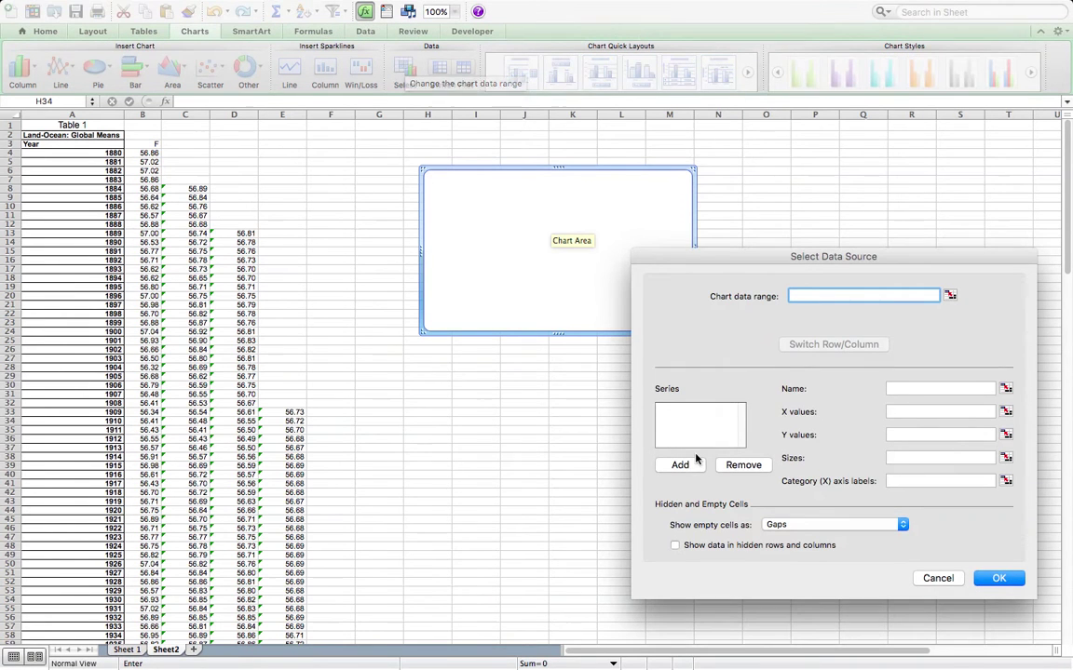
pyautogui.click(690, 464)
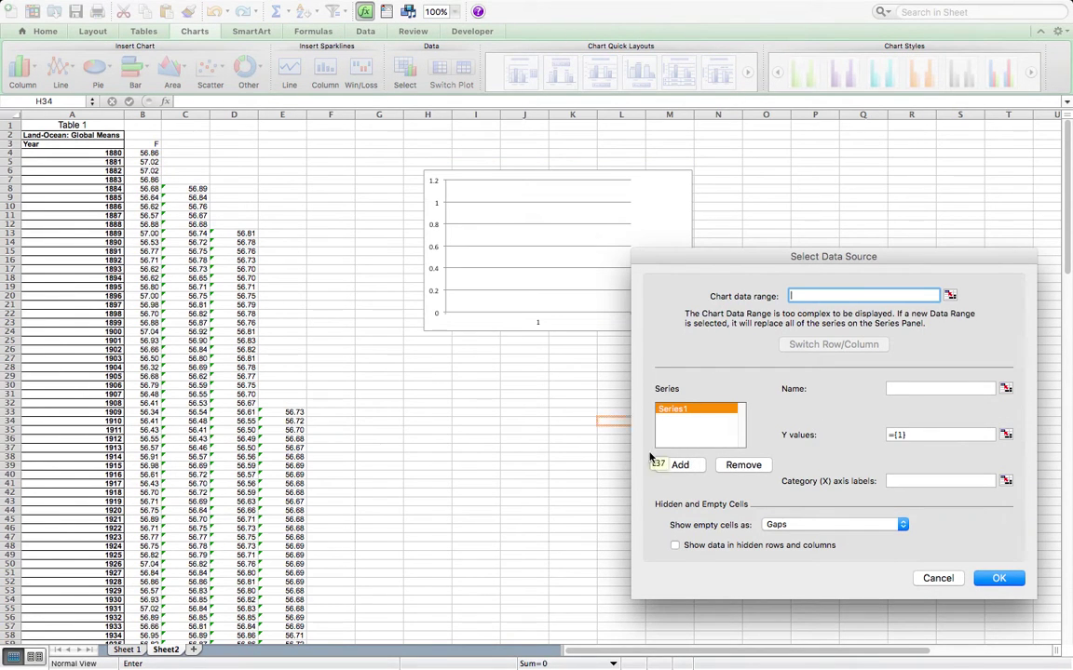
pyautogui.click(1007, 437)
pyautogui.moveTo(145, 155); pyautogui.dragTo(147, 568)
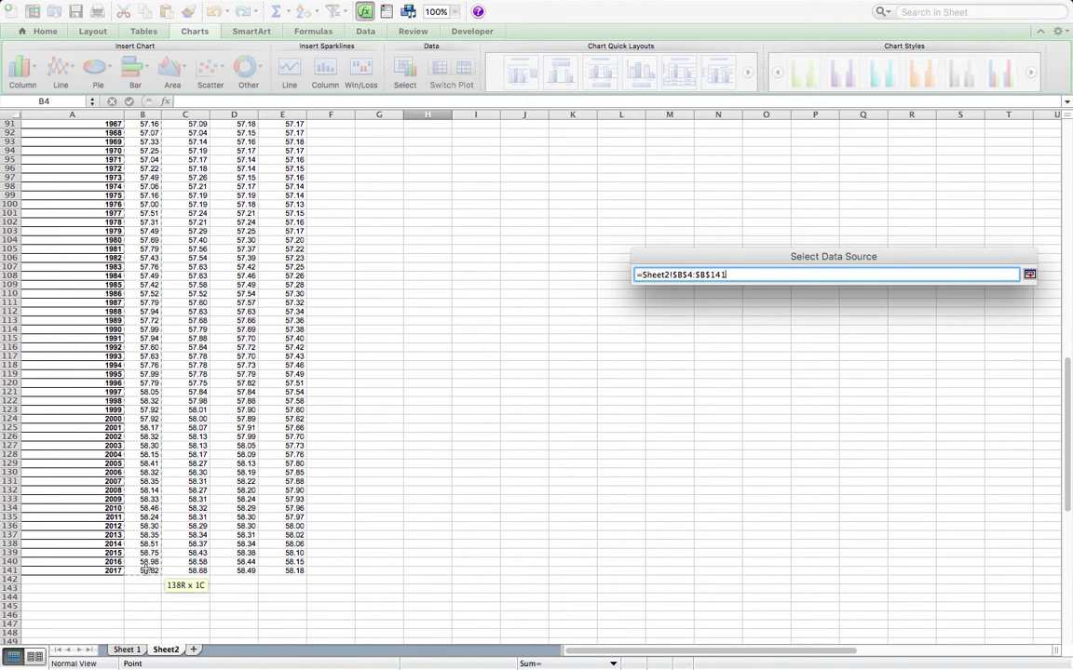
pyautogui.click(1029, 275)
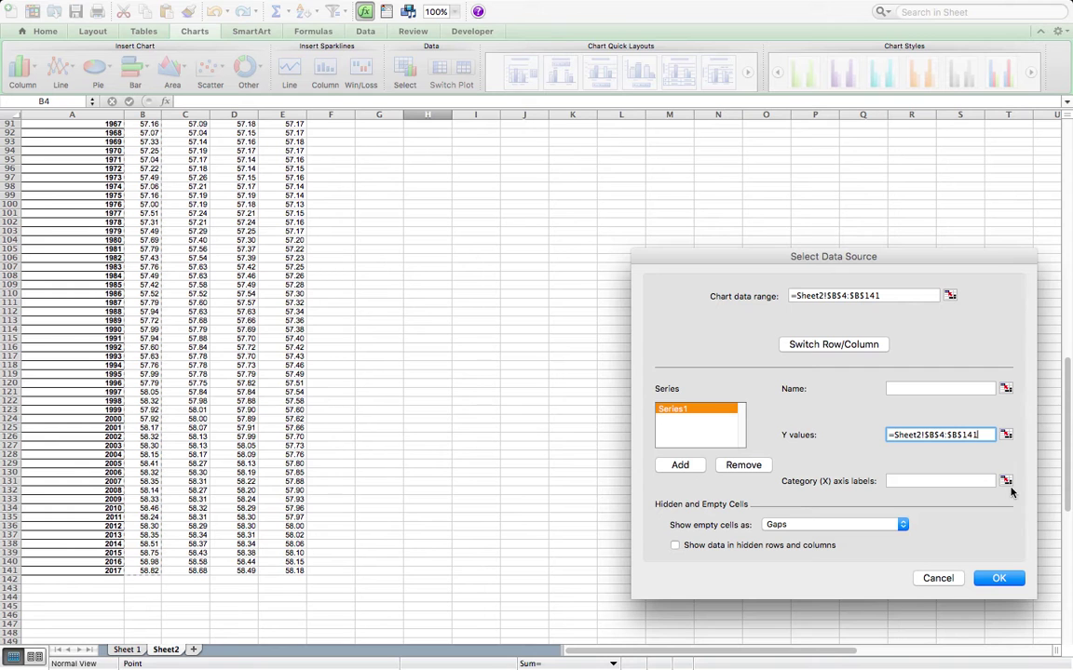
# Set the chart's category axis labels to the years in Sheet2 A4:A141.
pyautogui.click(1006, 484)
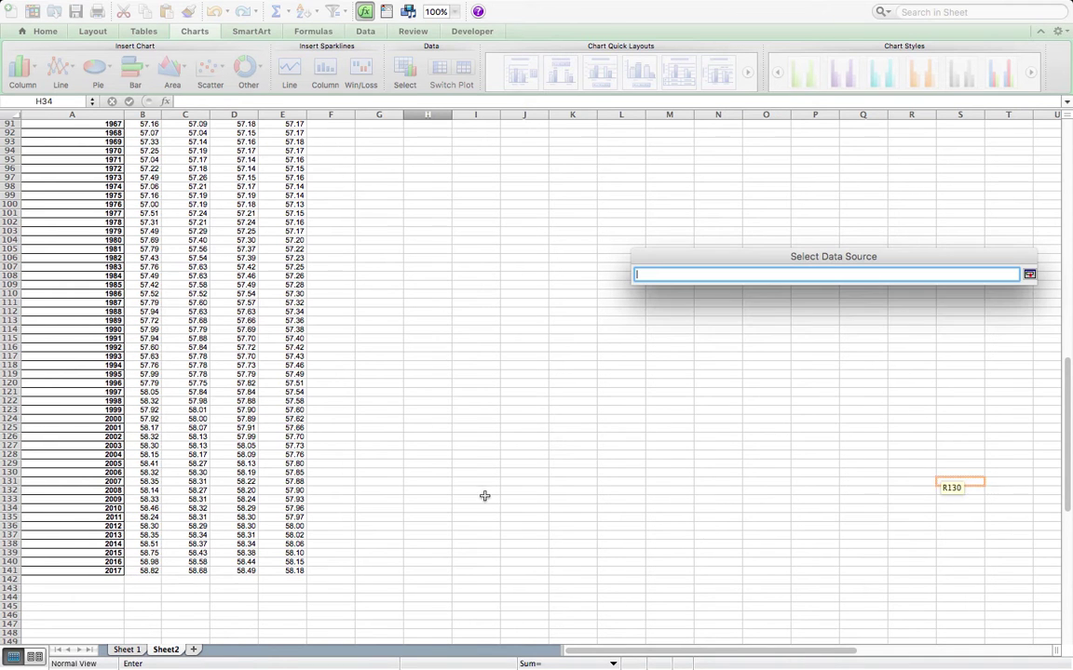
pyautogui.moveTo(82, 569); pyautogui.dragTo(60, 4)
pyautogui.moveTo(56, 117); pyautogui.dragTo(67, 152)
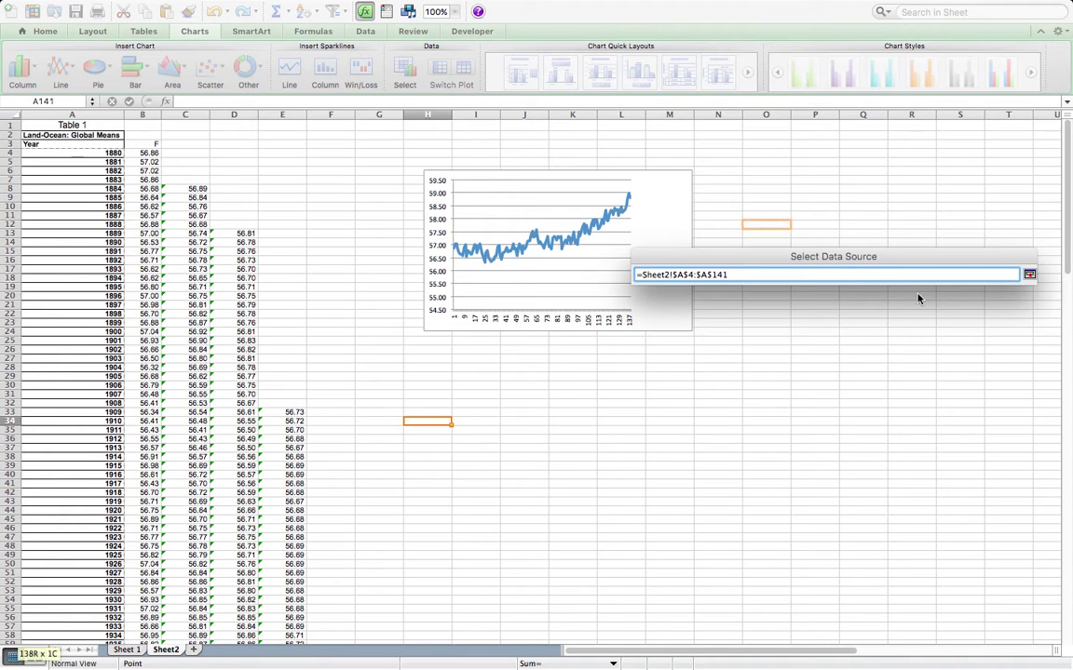
pyautogui.click(1029, 275)
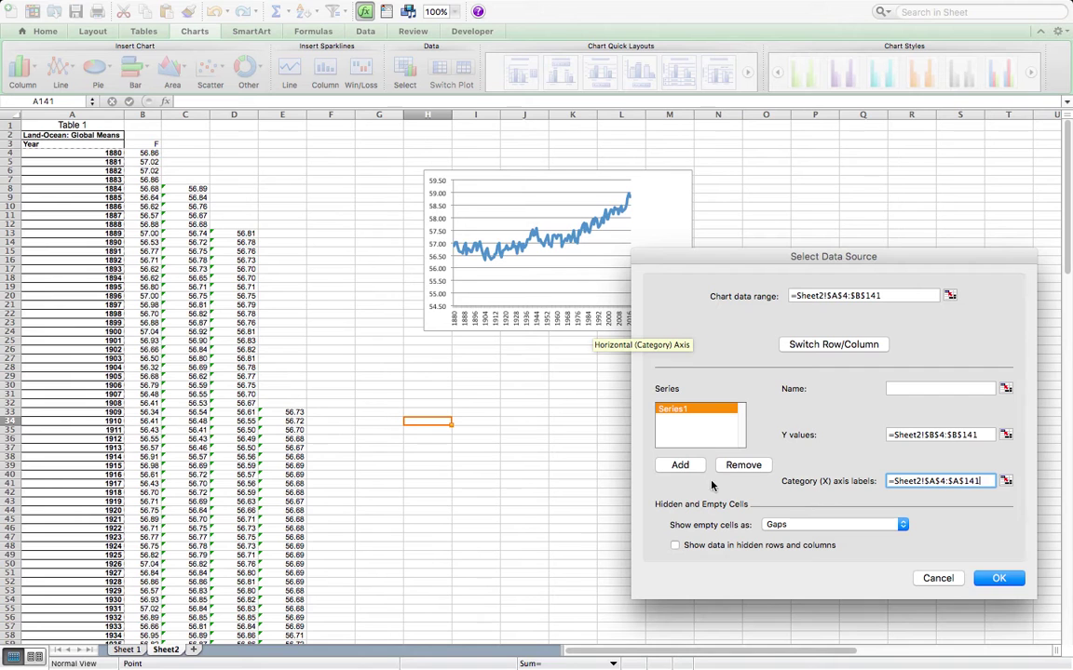
# Add a second series with the five-year averages in Sheet2 C8:C141 as its Y values.
pyautogui.click(682, 467)
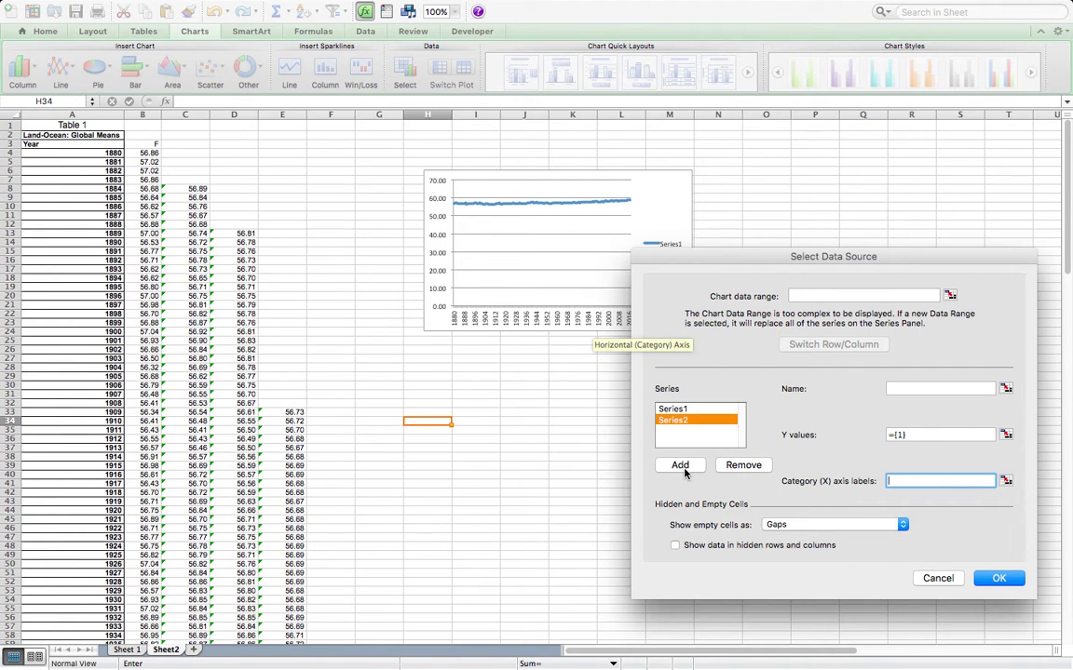
pyautogui.click(1006, 436)
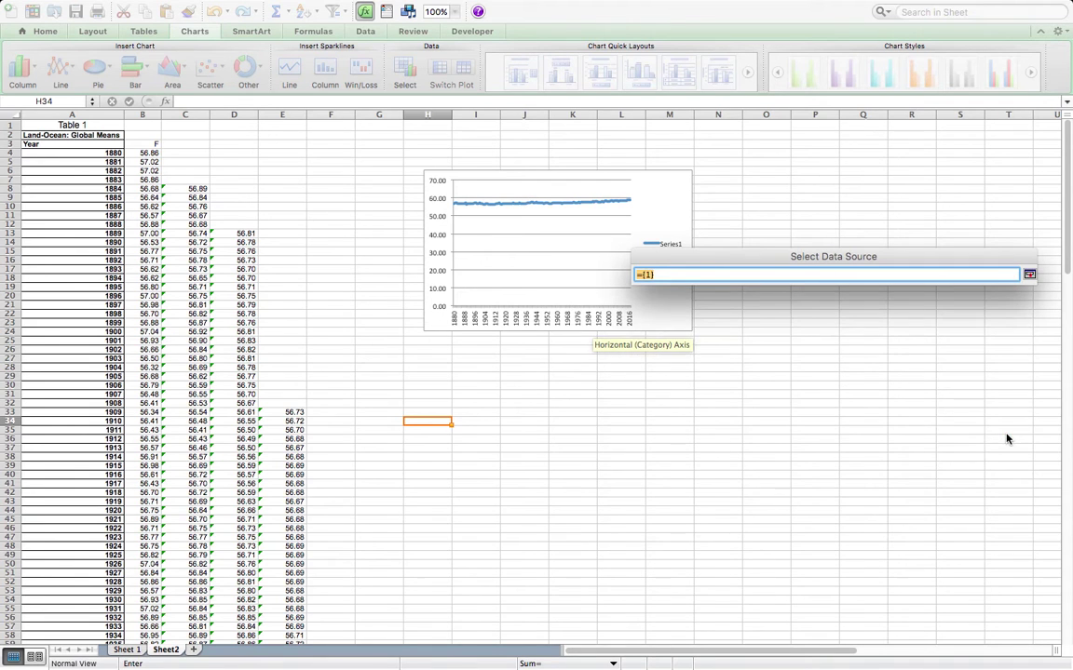
pyautogui.moveTo(196, 190); pyautogui.dragTo(199, 570)
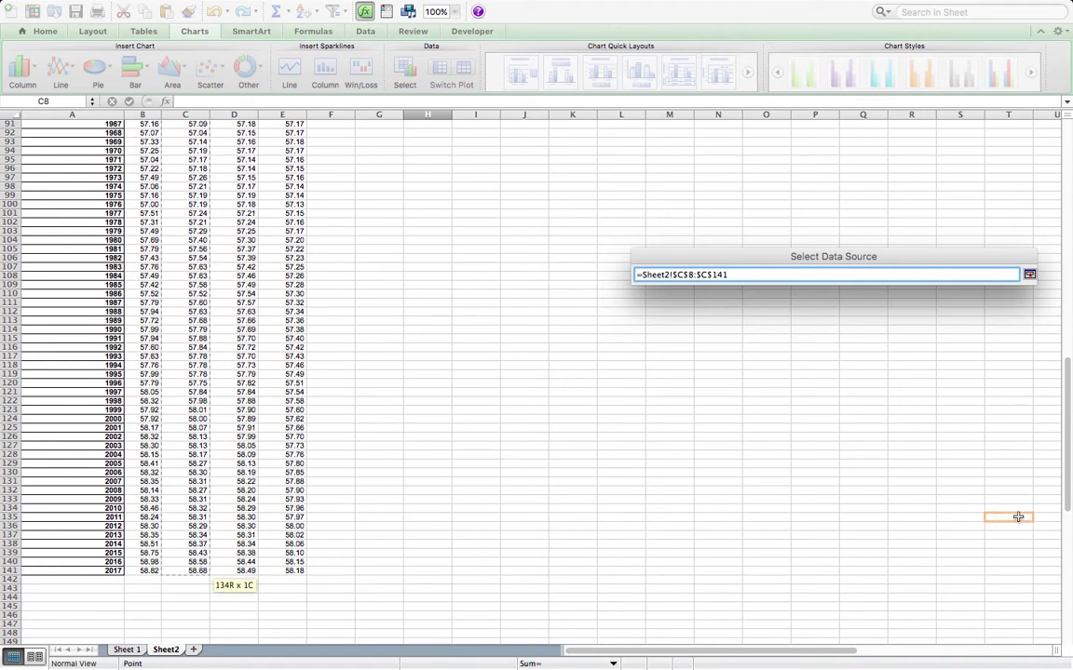
pyautogui.click(1029, 274)
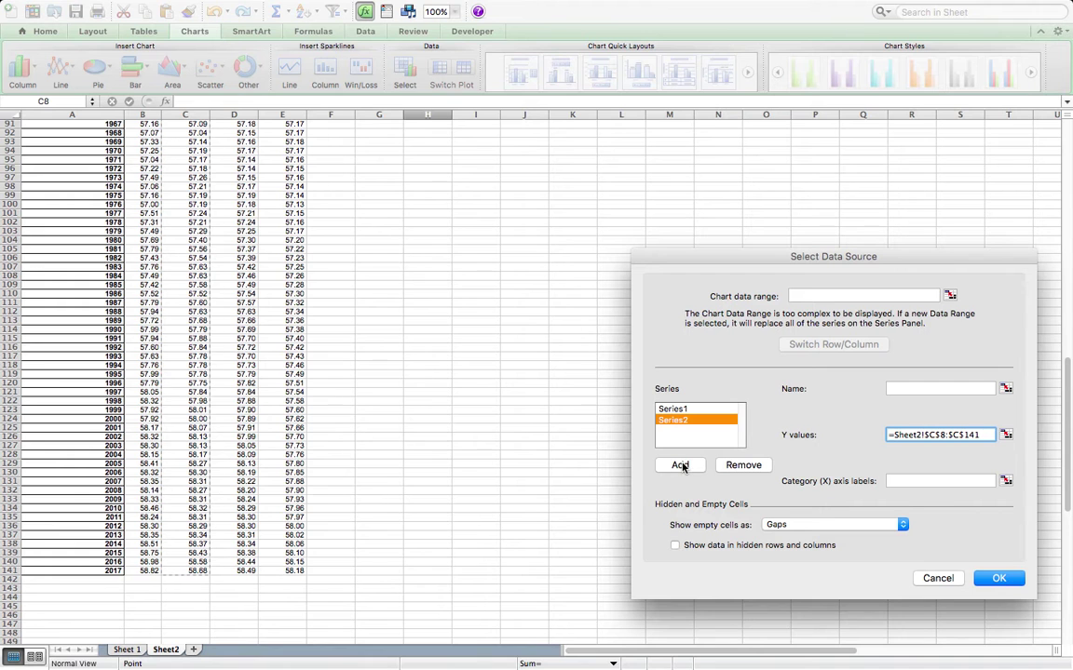
# Add a third series with the ten-year averages in Sheet2 D13:D141 as its Y values.
pyautogui.click(679, 465)
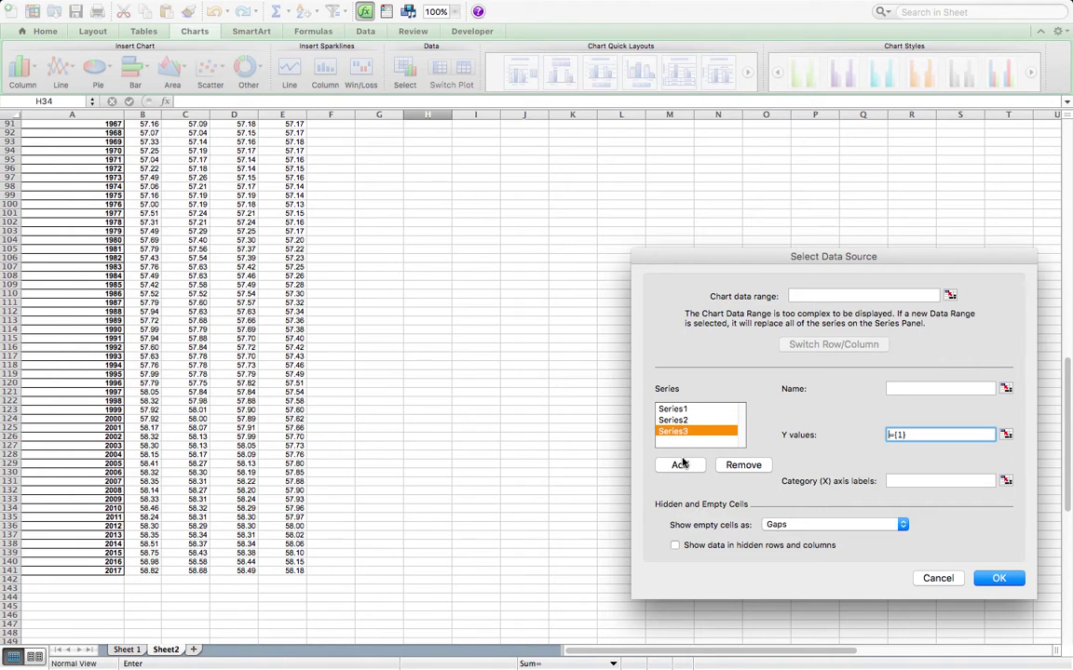
pyautogui.click(1005, 435)
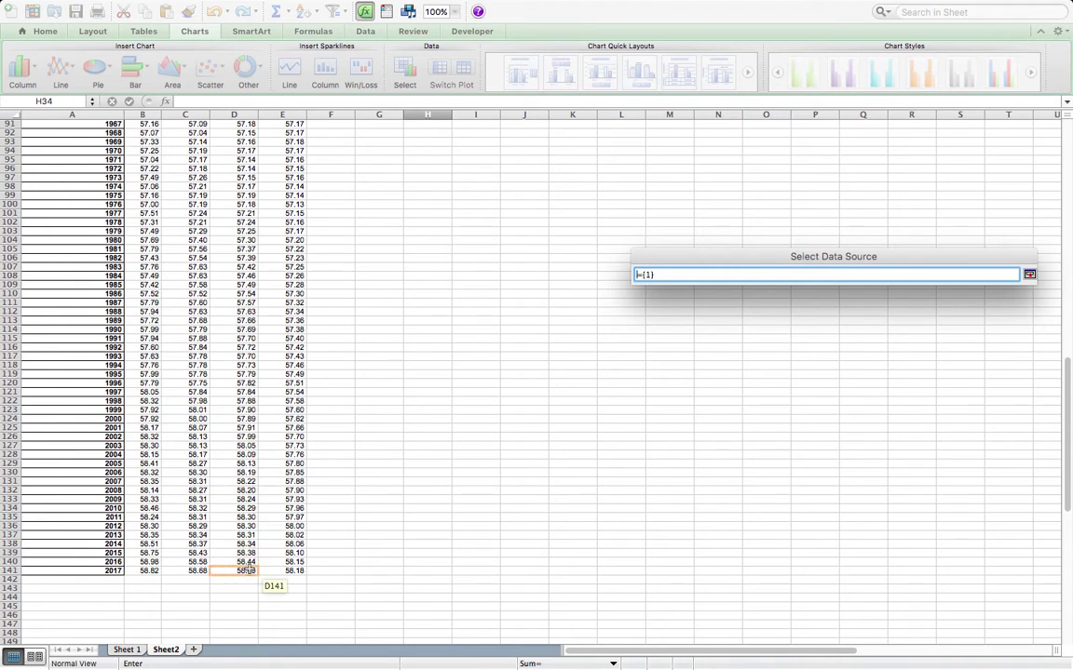
pyautogui.moveTo(243, 571); pyautogui.dragTo(241, 507)
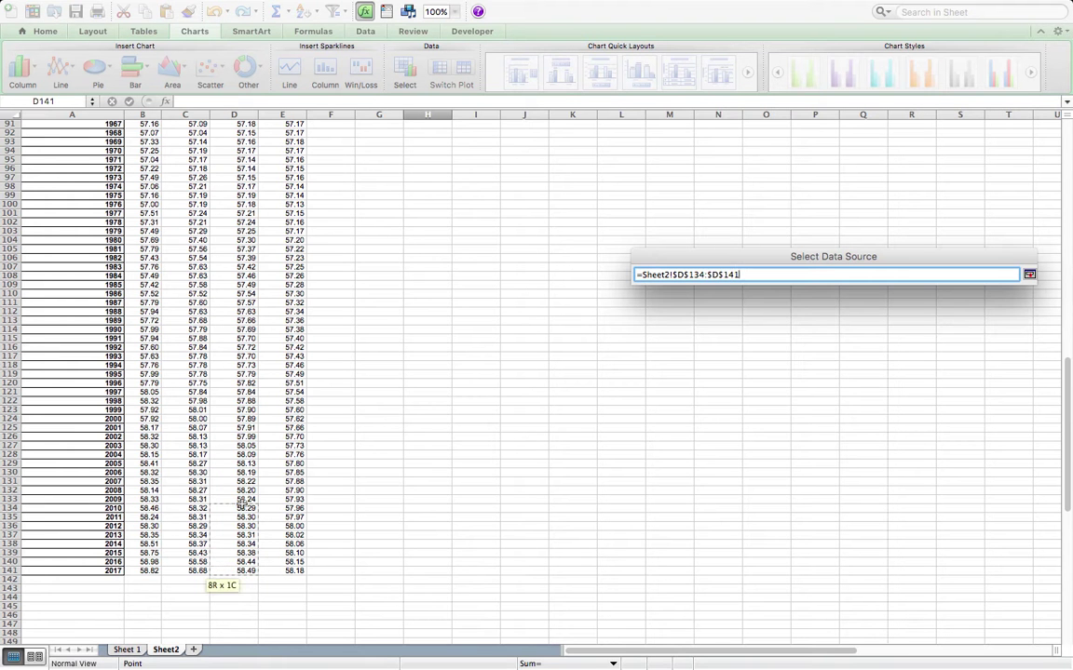
pyautogui.moveTo(241, 199); pyautogui.dragTo(240, 13)
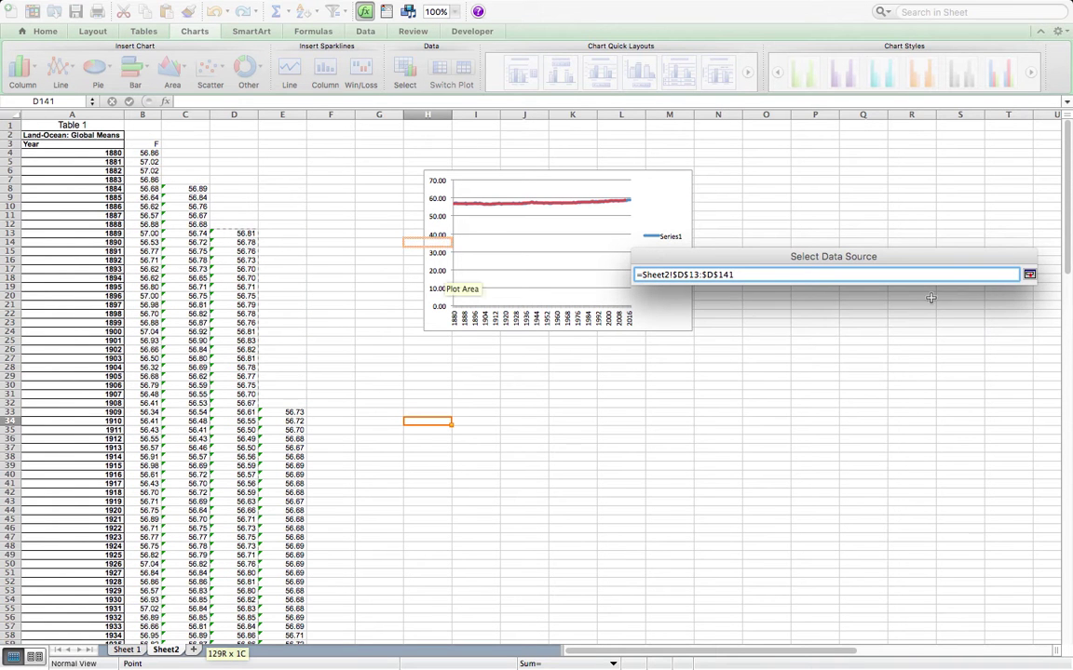
pyautogui.click(1029, 275)
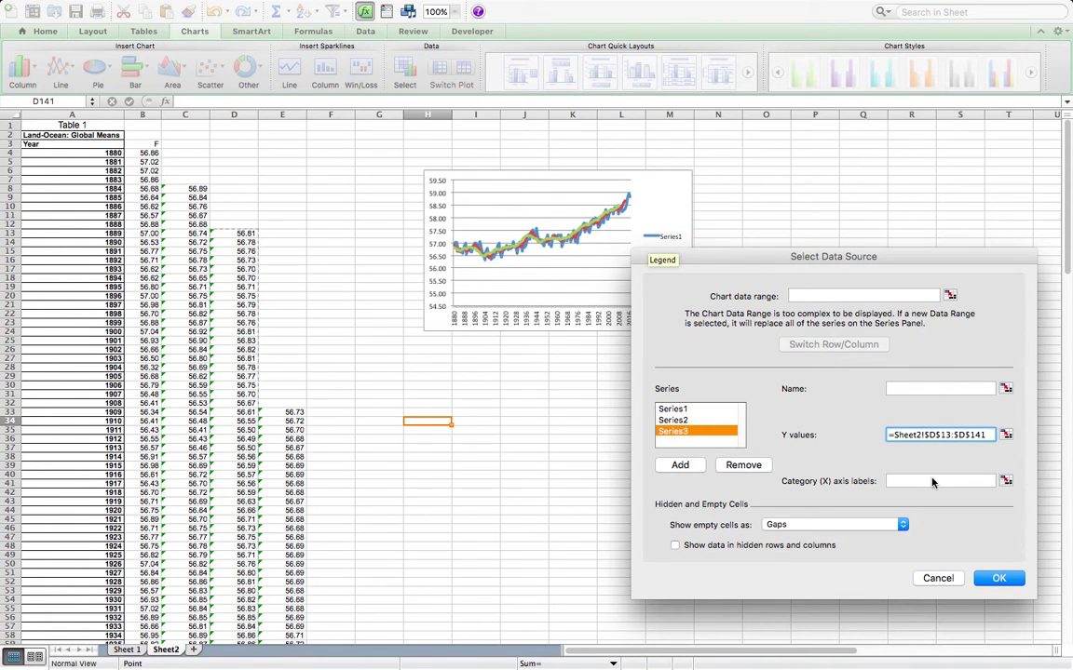
# Add a fourth series with the thirty-year averages in Sheet2 E33:E141 as its Y values and apply the chart data.
pyautogui.click(680, 465)
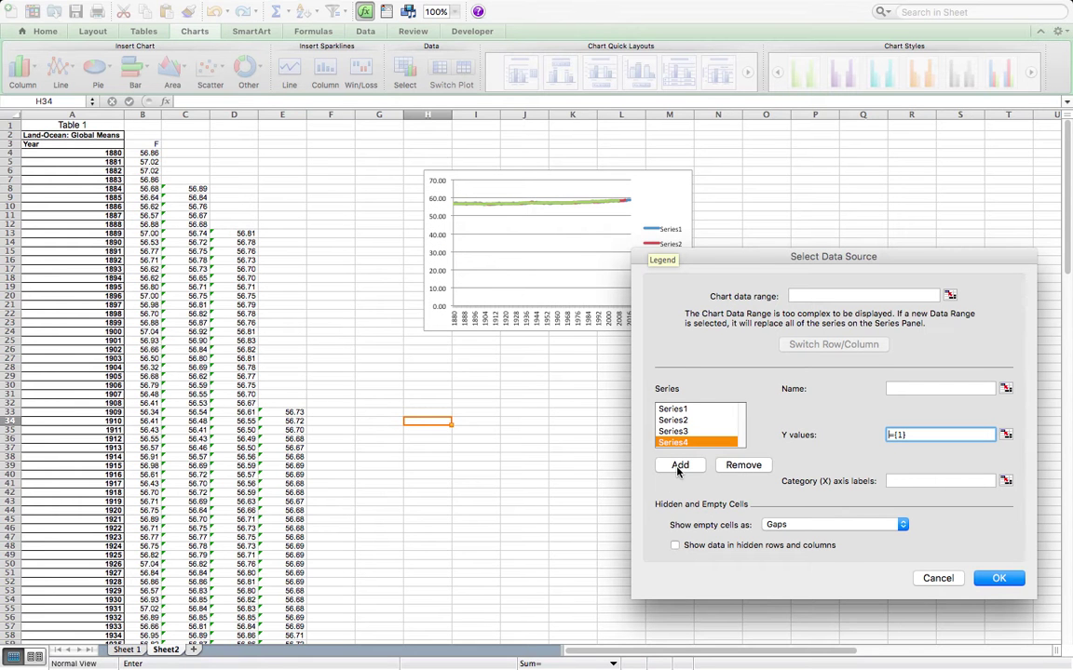
pyautogui.click(1005, 435)
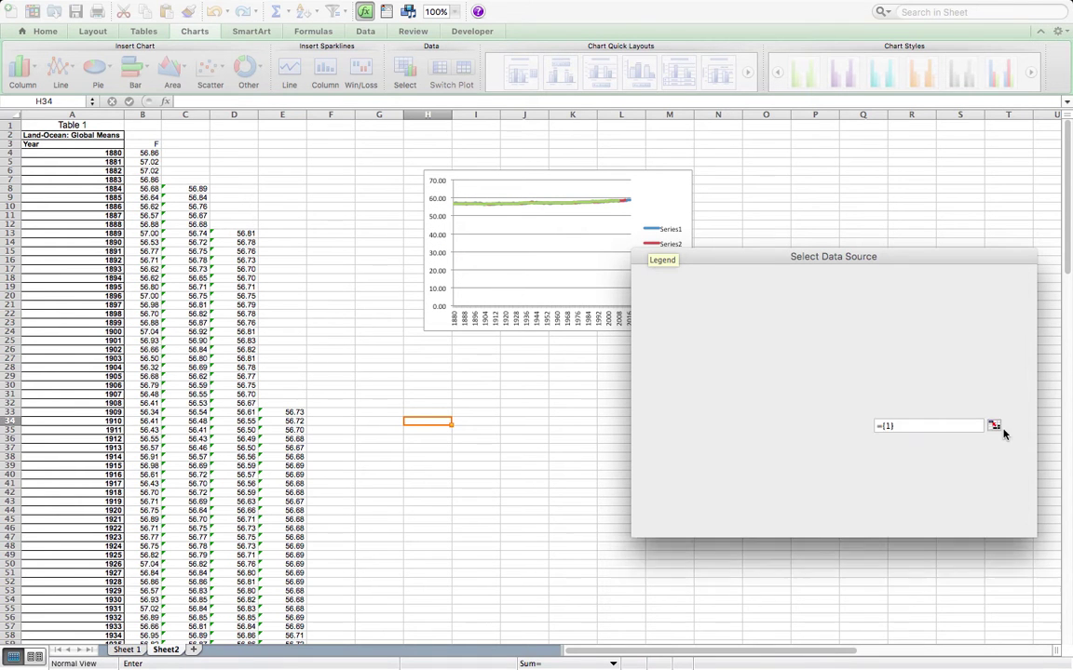
pyautogui.moveTo(294, 411); pyautogui.dragTo(296, 529)
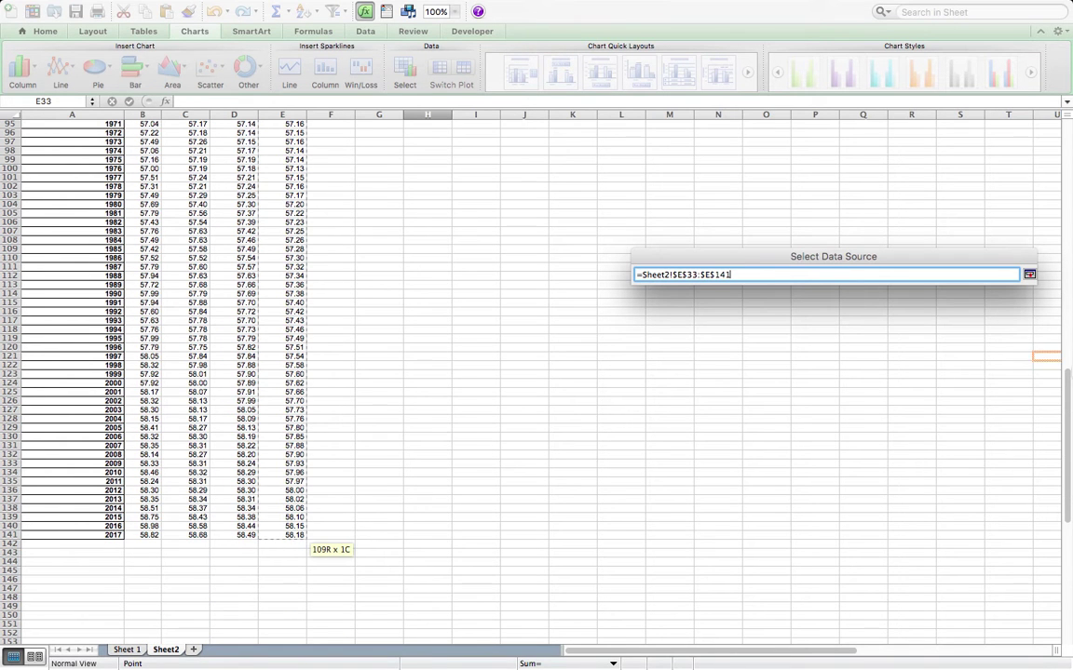
pyautogui.click(1029, 276)
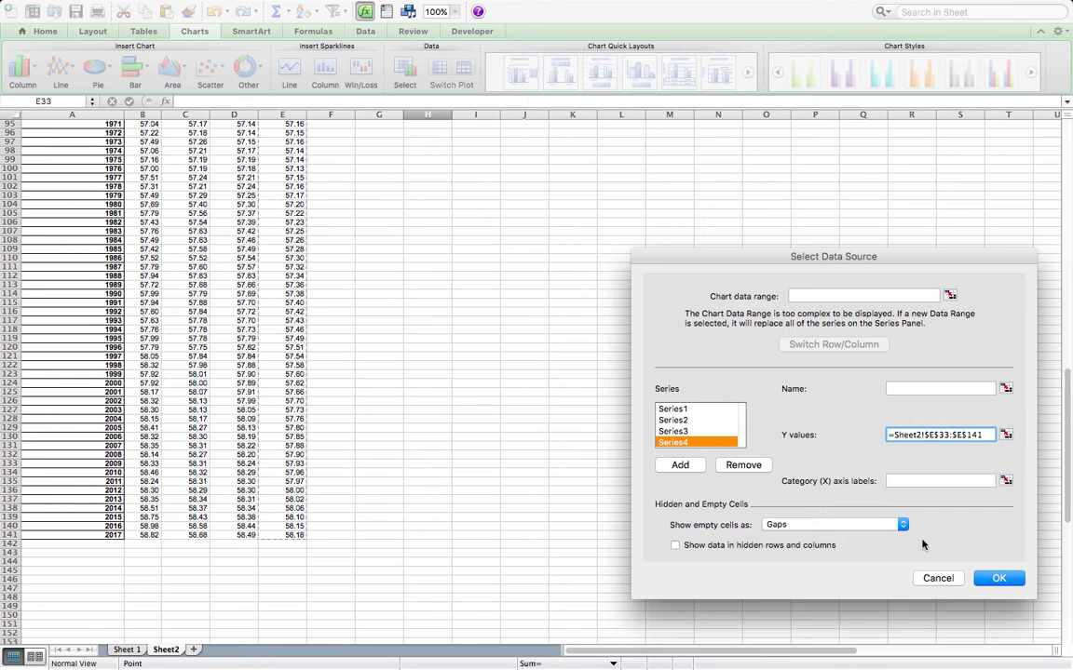
pyautogui.click(999, 580)
# Move the line chart from Sheet2 to its own new chart sheet.
pyautogui.scroll(20, 455, 244)
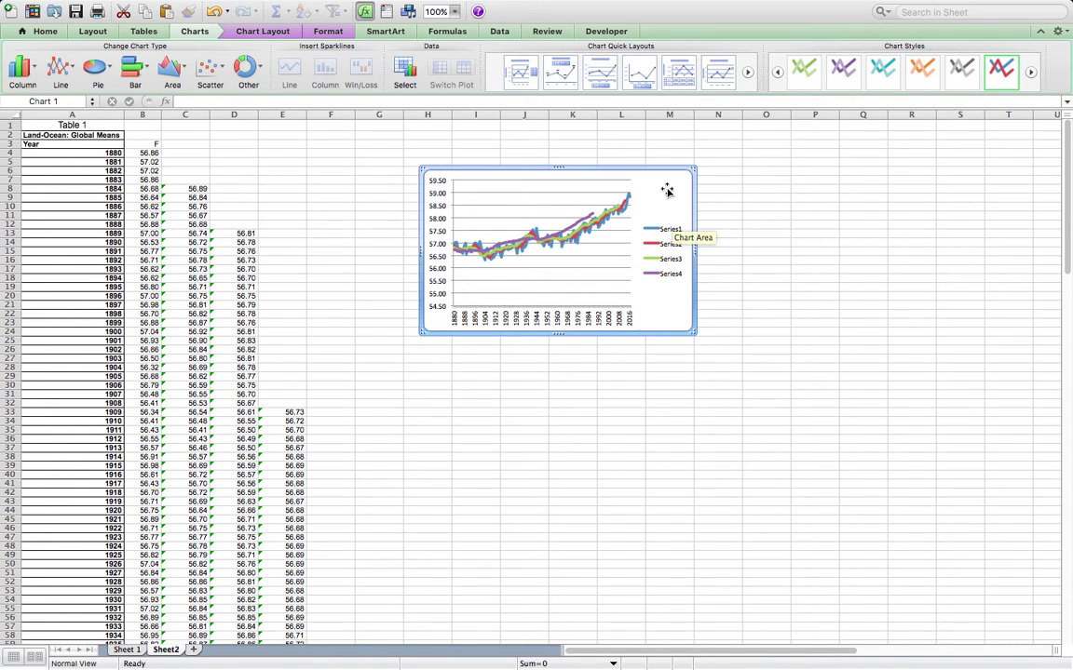
pyautogui.rightClick(666, 191)
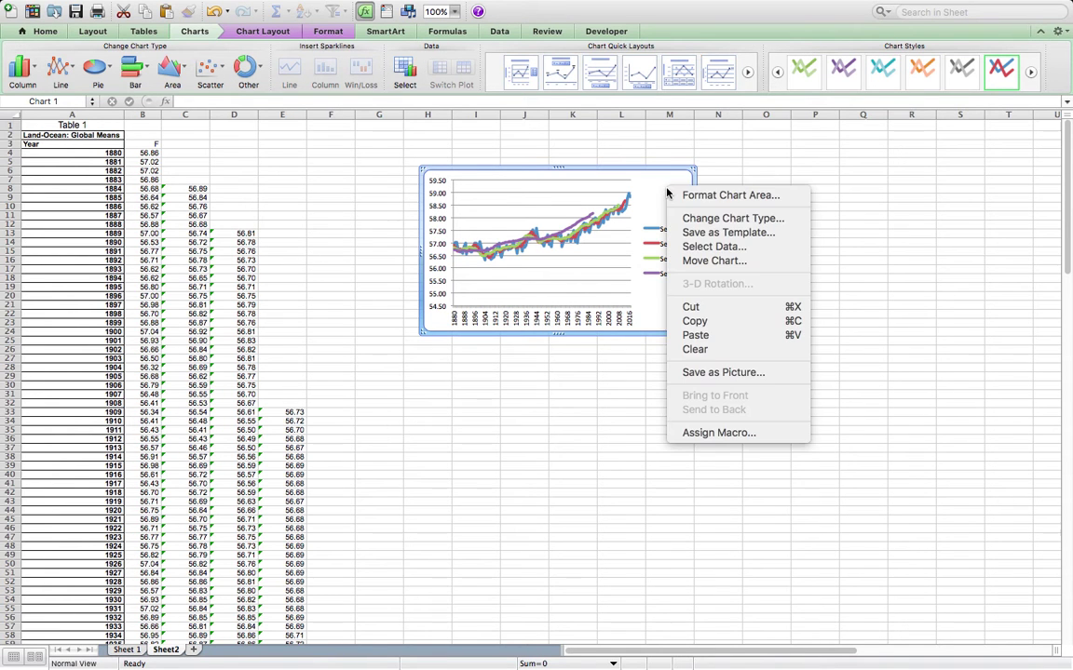
pyautogui.click(686, 261)
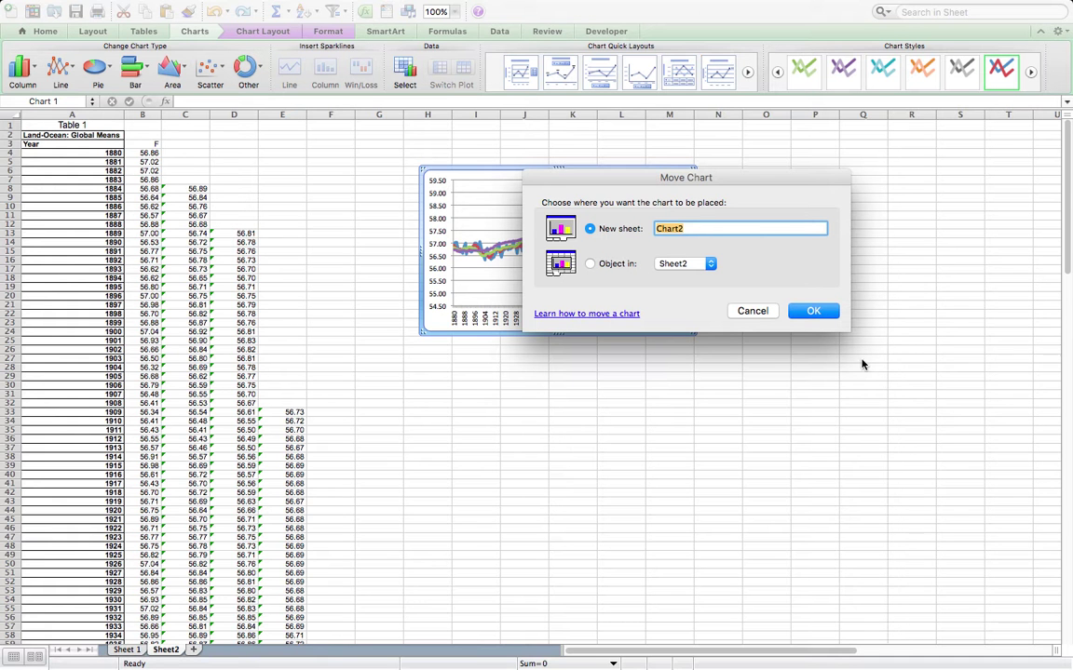
pyautogui.click(821, 316)
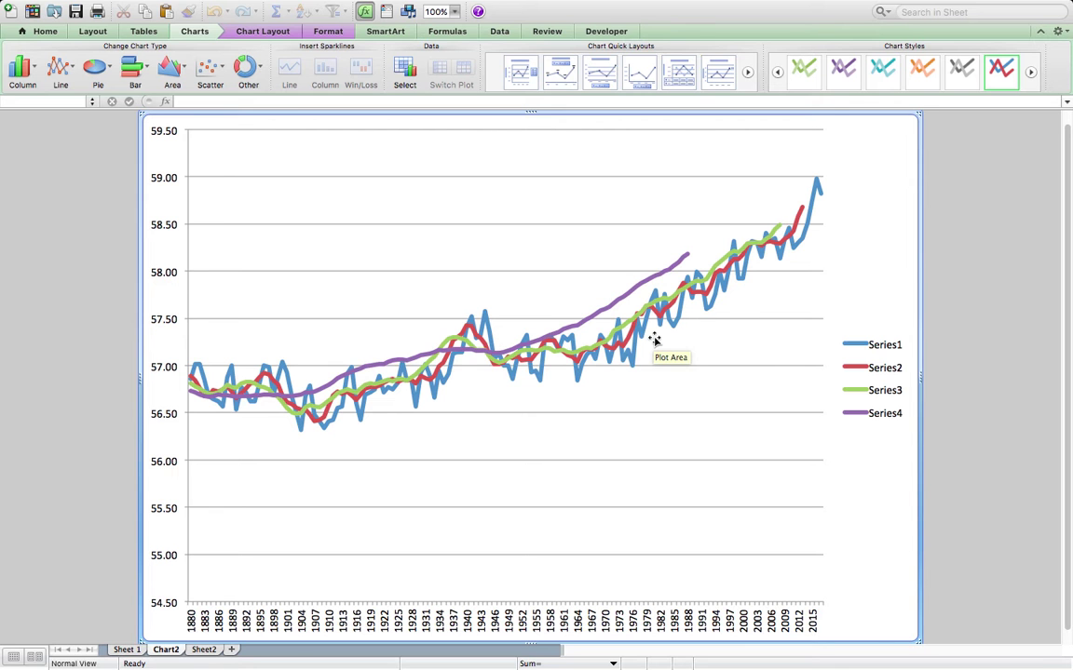
# Set the line weight of the thirty-year average series (Series4) to 1 pt.
pyautogui.click(626, 290)
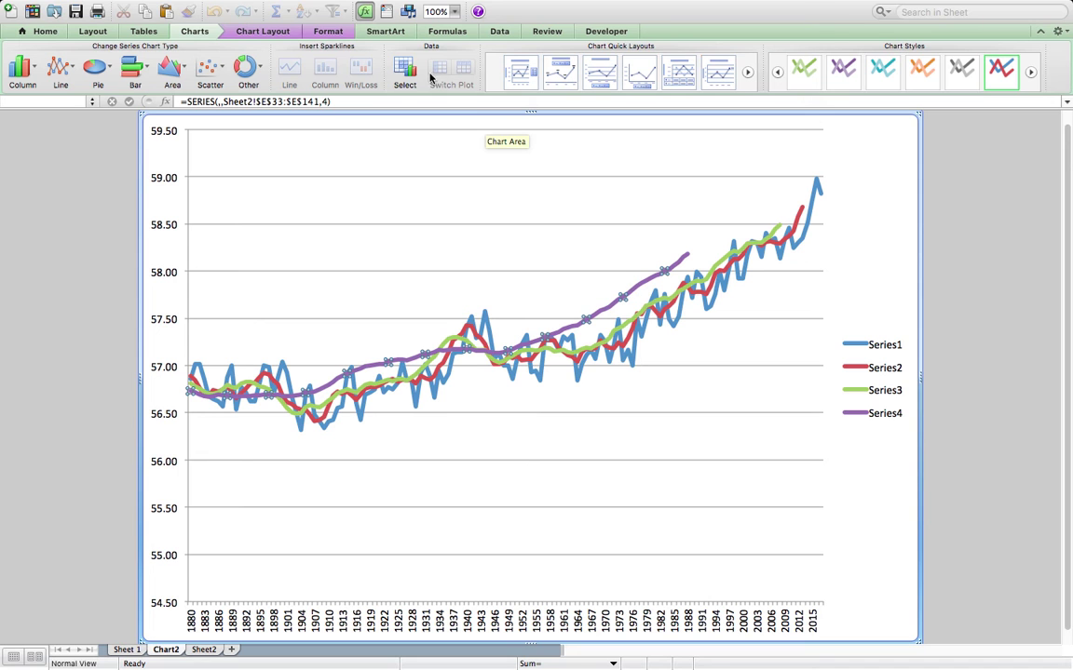
pyautogui.click(322, 33)
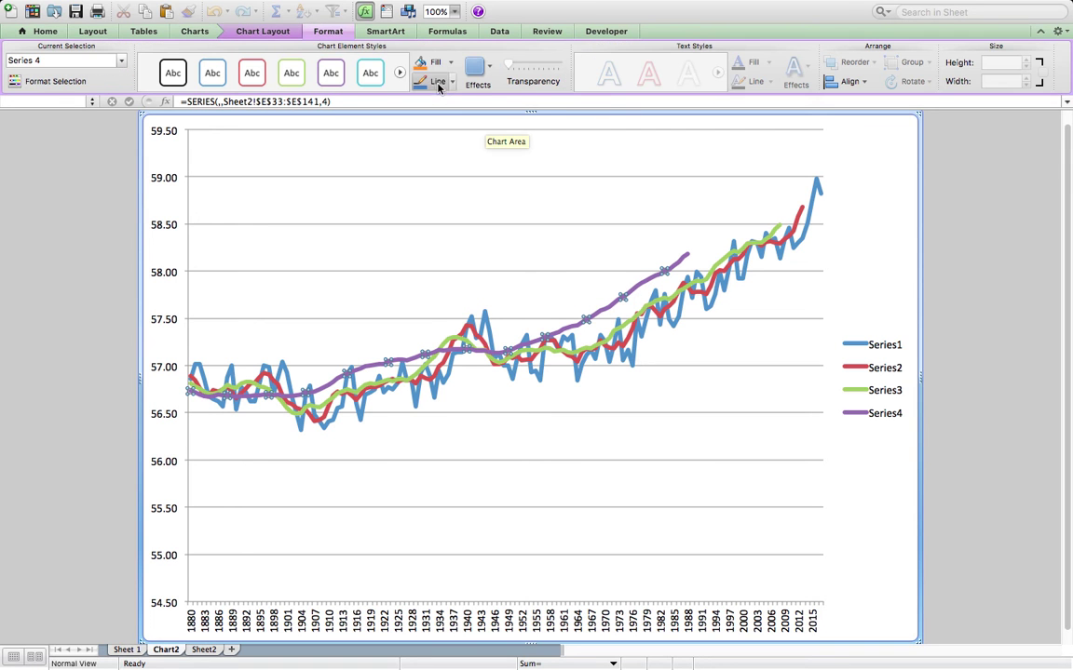
pyautogui.click(437, 83)
pyautogui.moveTo(484, 278)
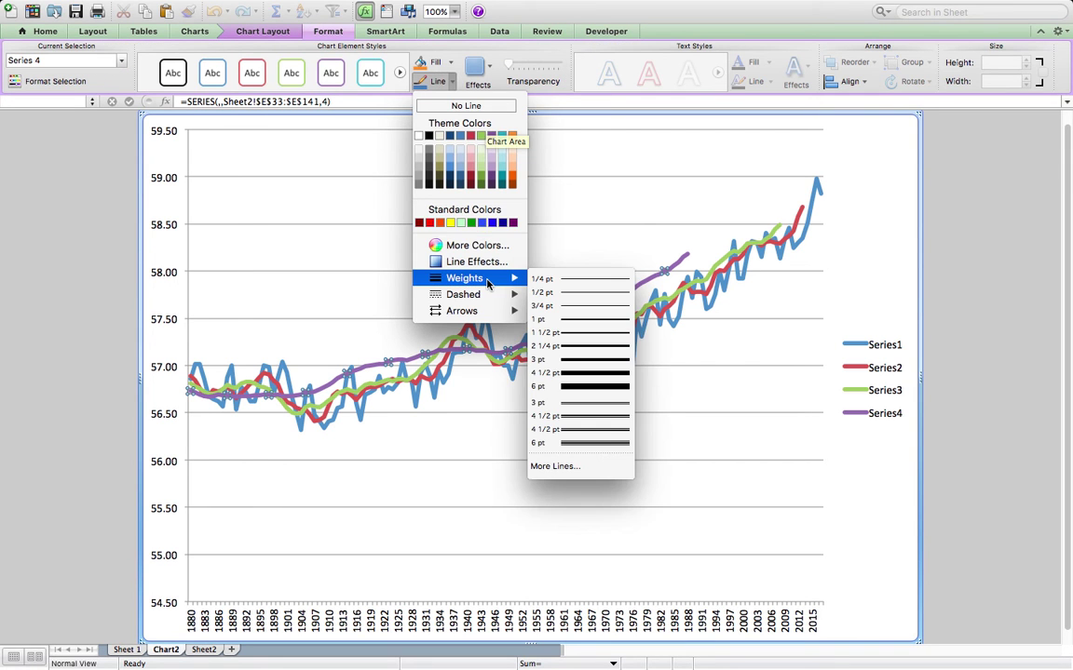
pyautogui.click(610, 319)
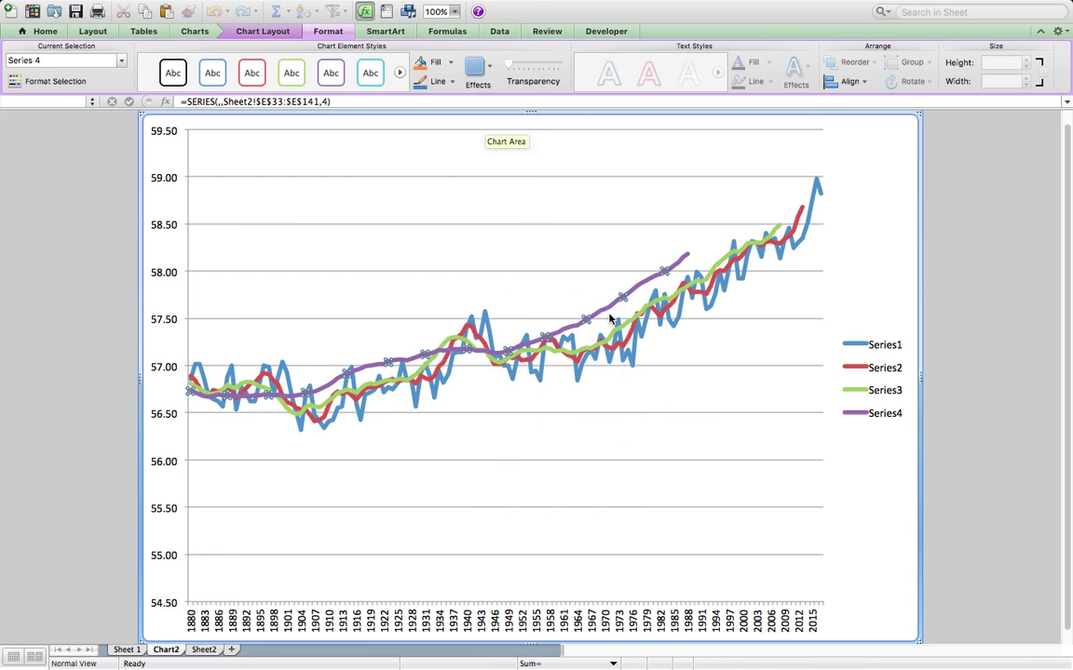
pyautogui.click(742, 306)
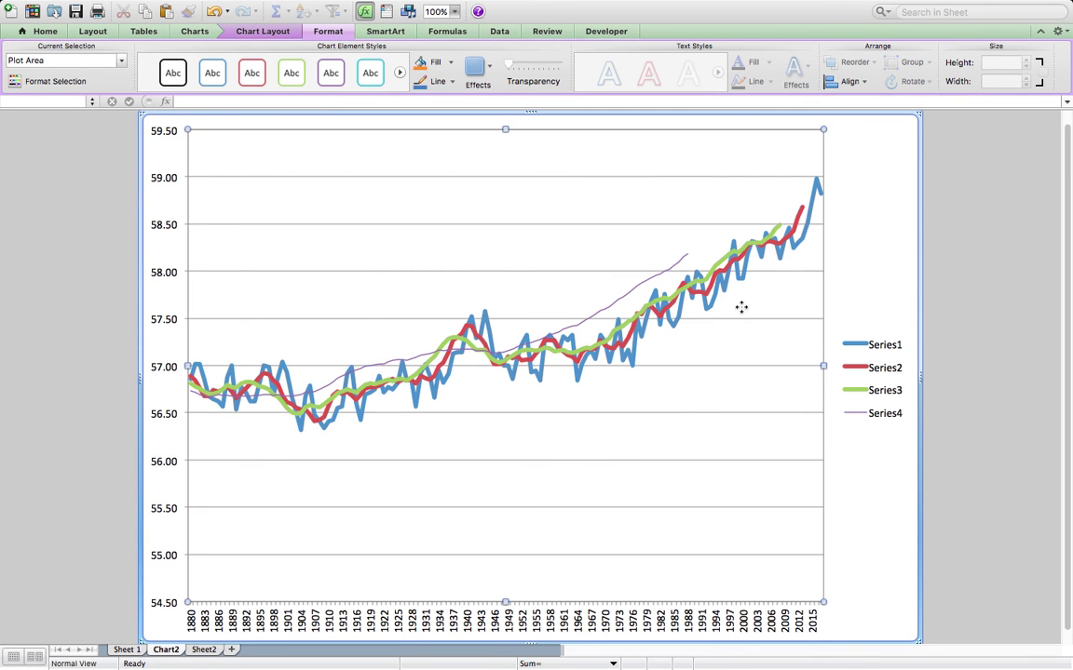
pyautogui.click(859, 239)
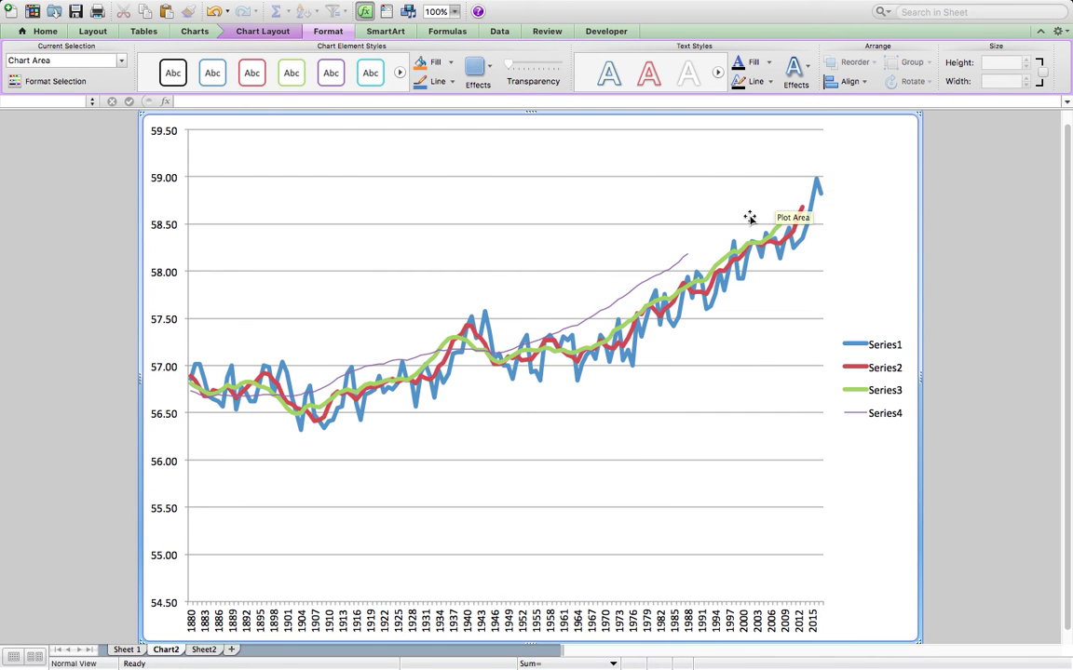